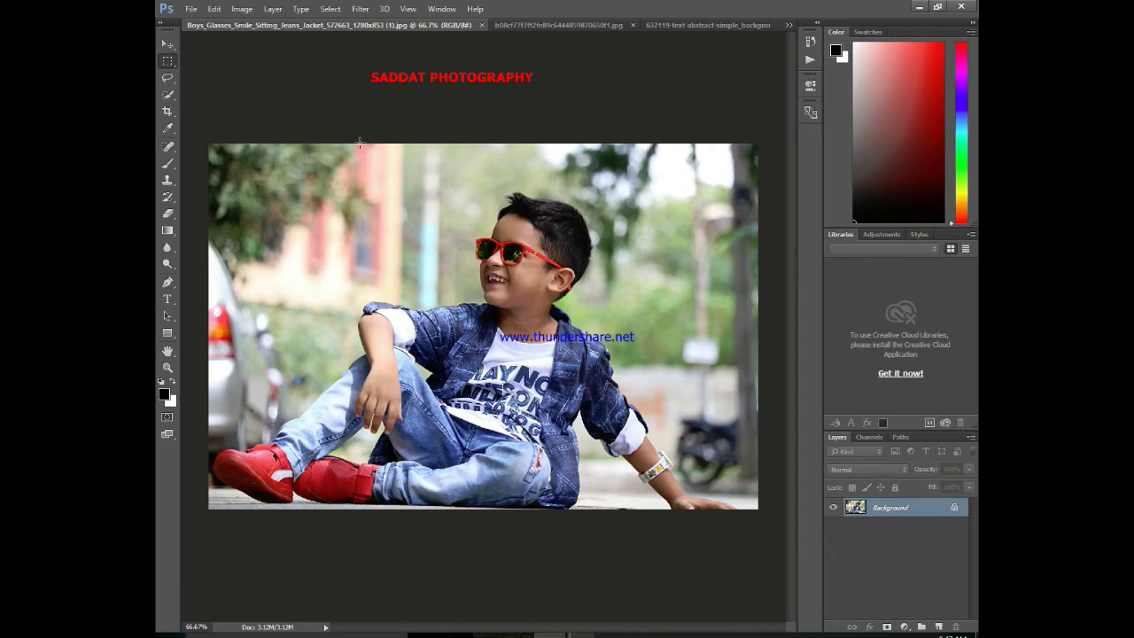
- Zoom in and back out on the unedited boy photo to inspect it
scroll(540, 262, up, 2)
scroll(539, 259, up, 8)
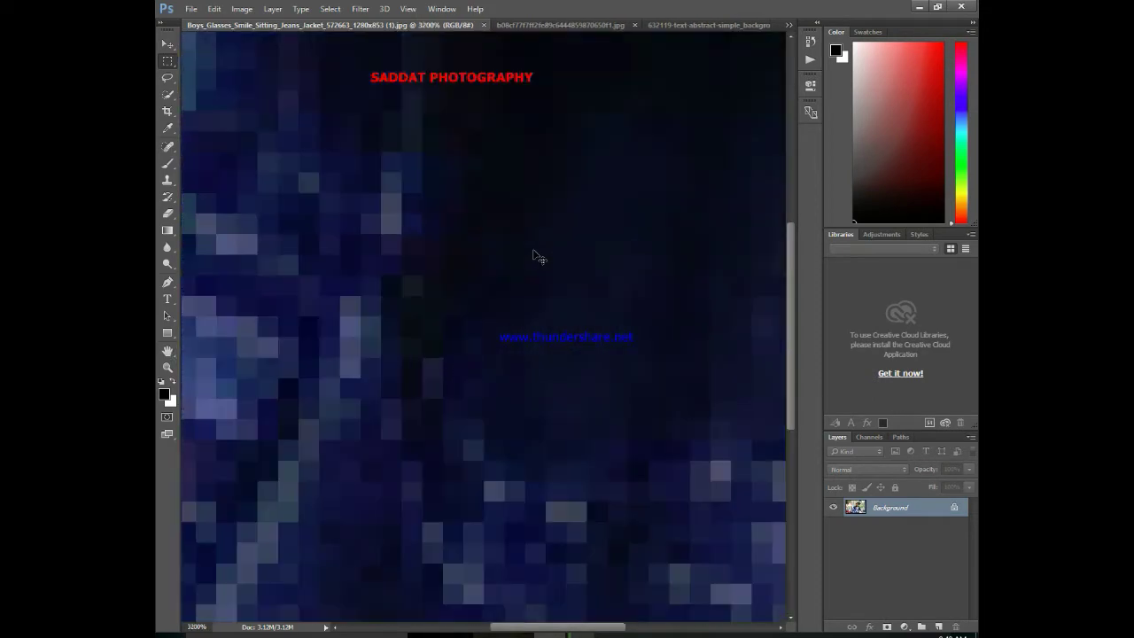
scroll(538, 255, down, 4)
scroll(538, 255, down, 2)
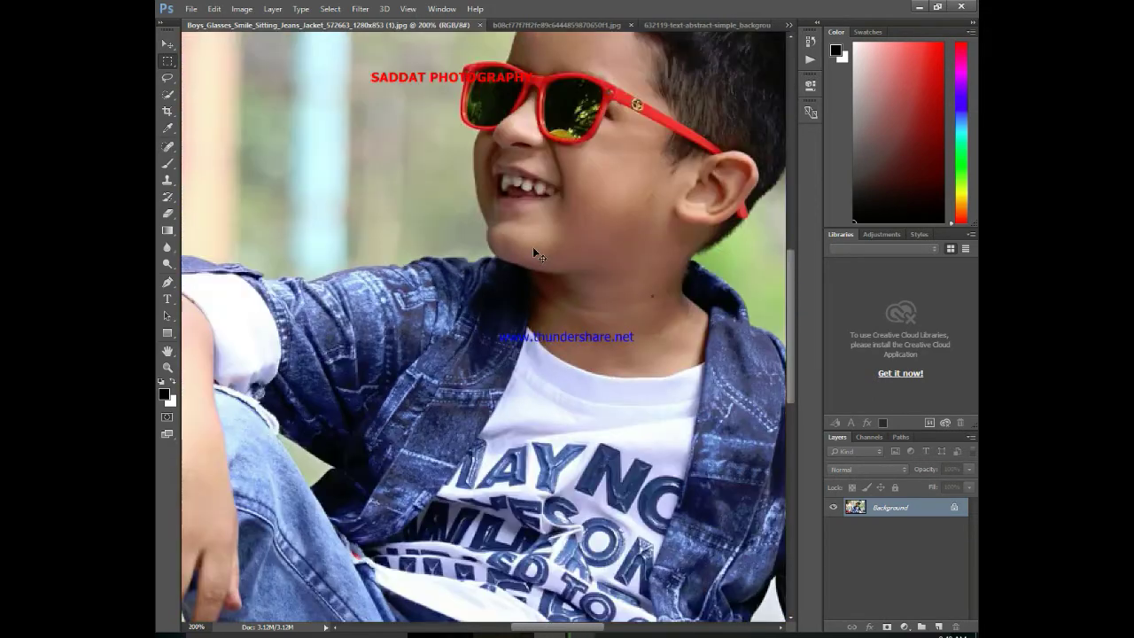
scroll(540, 256, down, 2)
scroll(541, 257, down, 1)
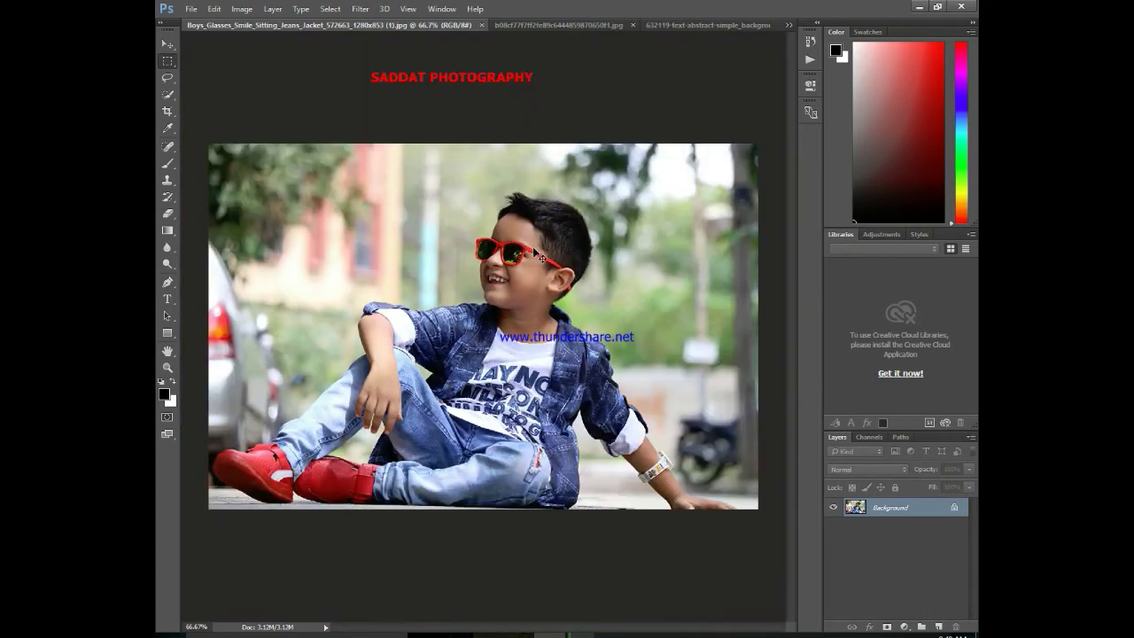
- Open the Camera Raw Filter on the boy photo with the preview at 50%
click(361, 9)
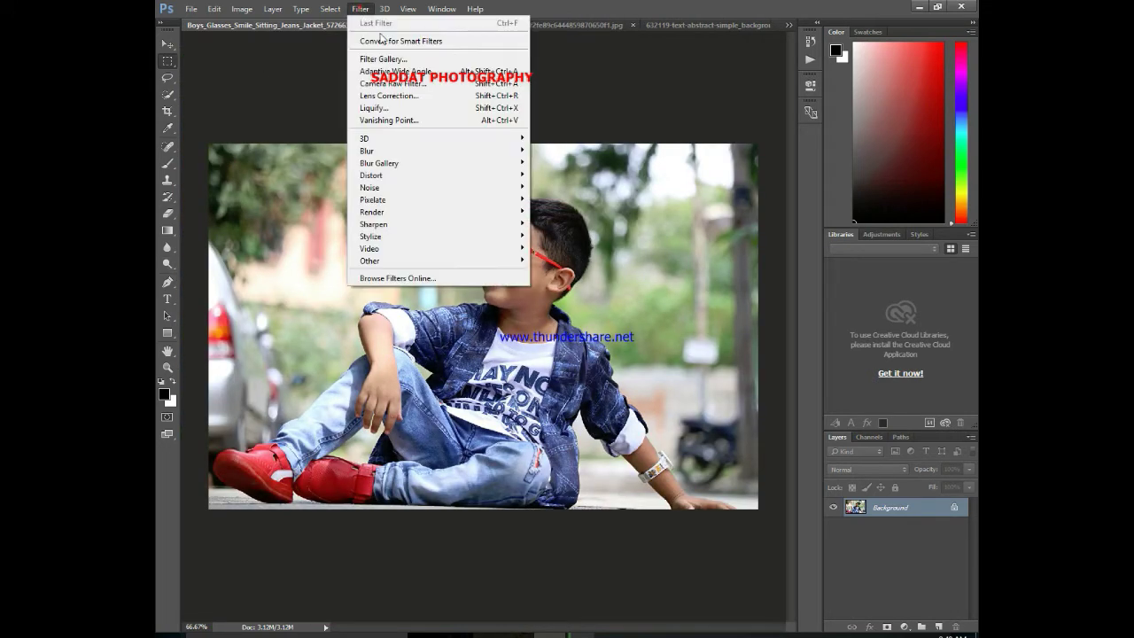
click(394, 84)
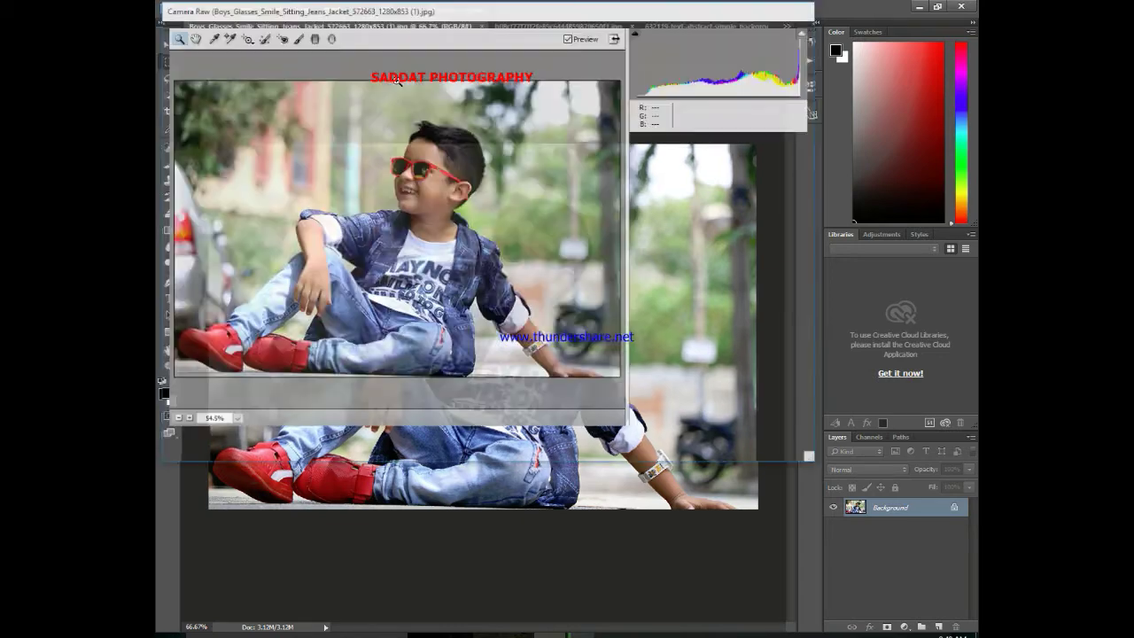
key(ctrl+plus)
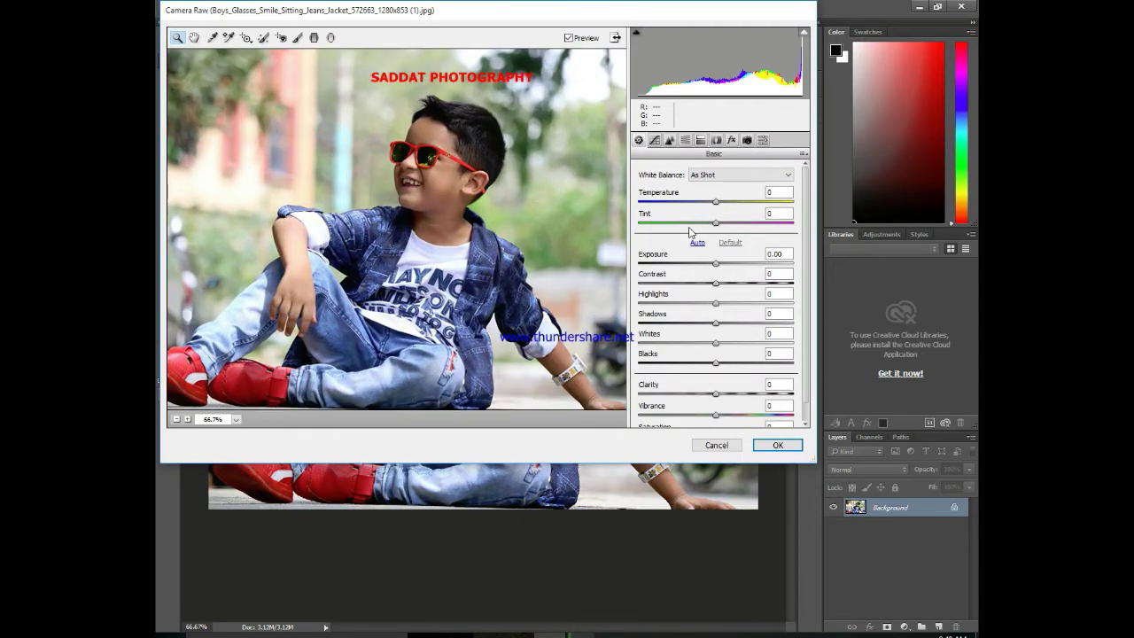
key(ctrl+minus)
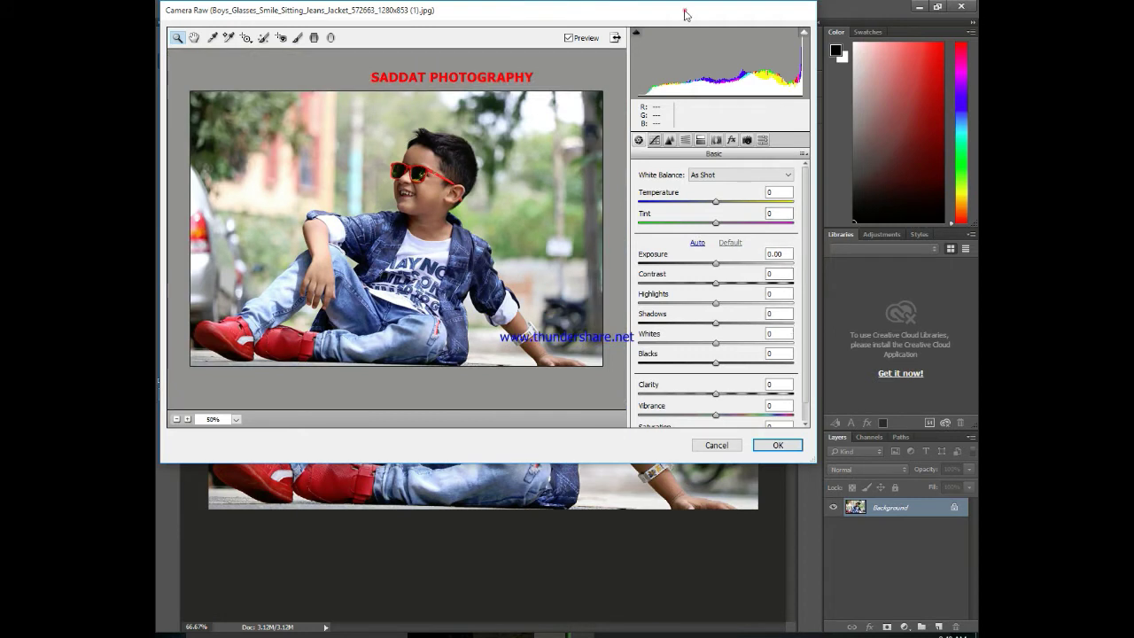
- Set HSL hues: Oranges -13, Yellows -48, Greens -100, Aquas +100, Blues and Purples -100
click(685, 140)
drag(718, 273, 643, 285)
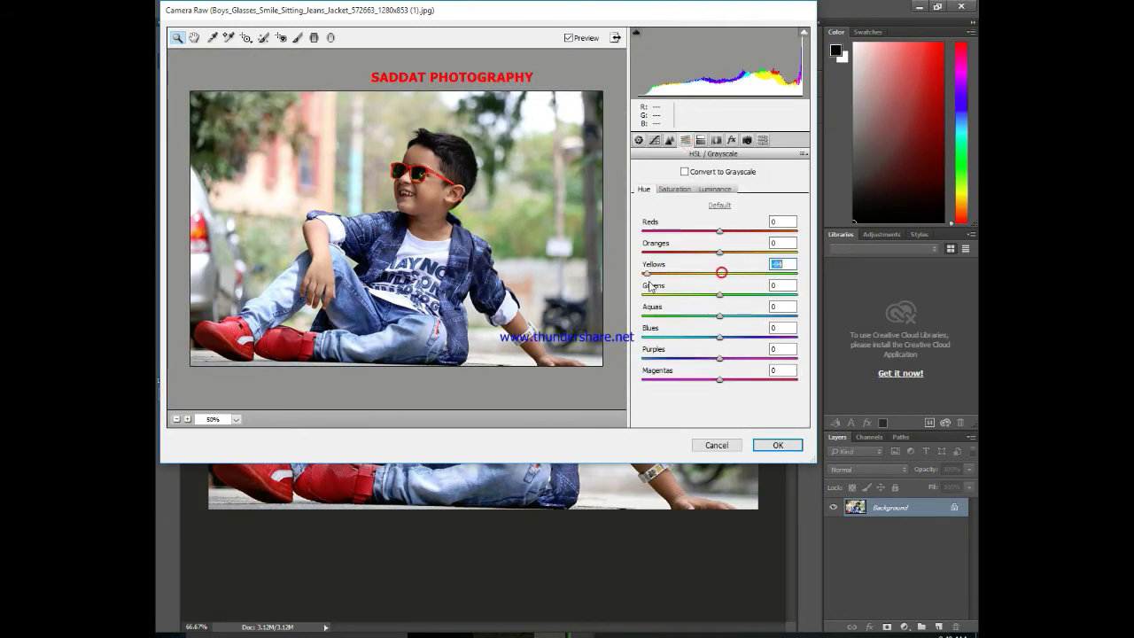
drag(716, 296, 632, 296)
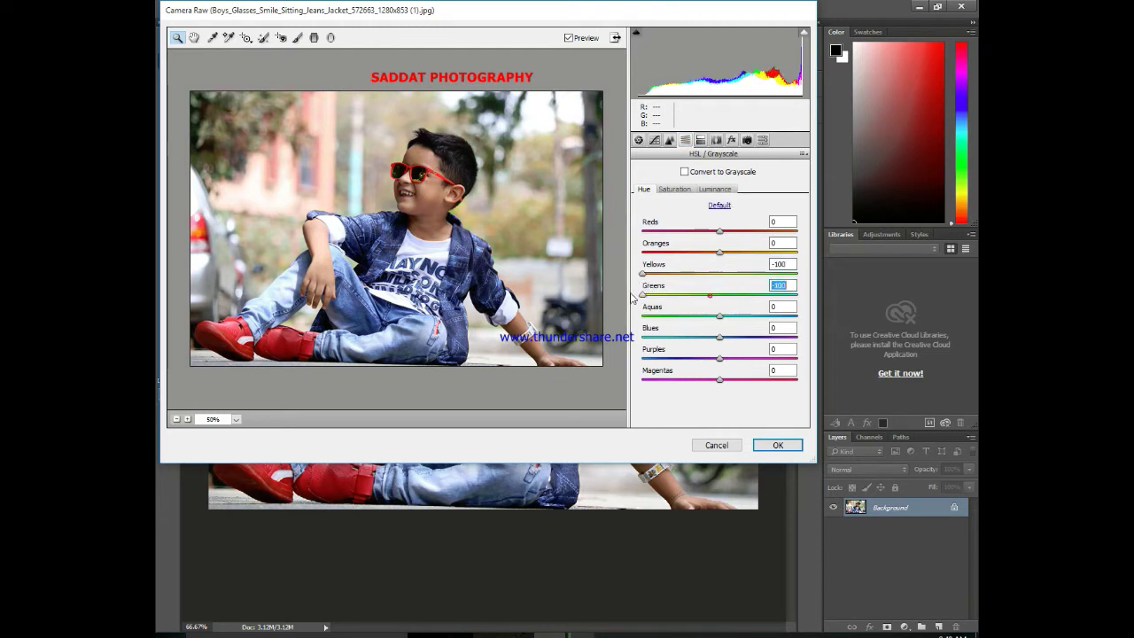
text(0)
mouse_move(705, 296)
mouse_down()
mouse_move(636, 296)
mouse_move(642, 280)
mouse_up()
mouse_move(731, 251)
mouse_down()
mouse_move(692, 251)
mouse_move(709, 264)
mouse_up()
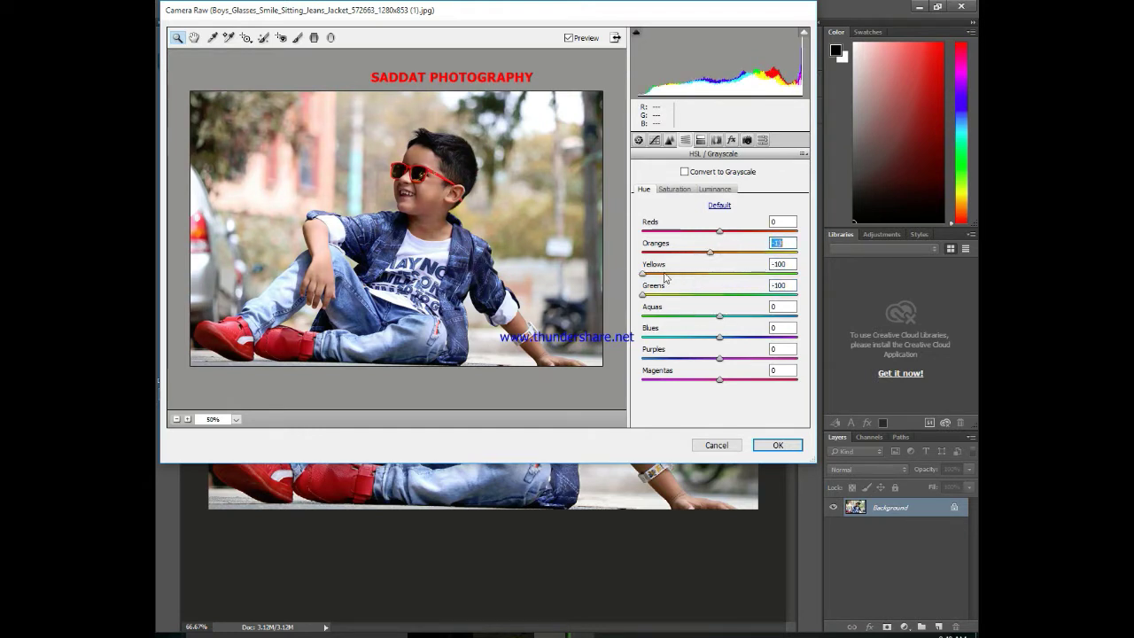
click(683, 275)
drag(719, 316, 800, 316)
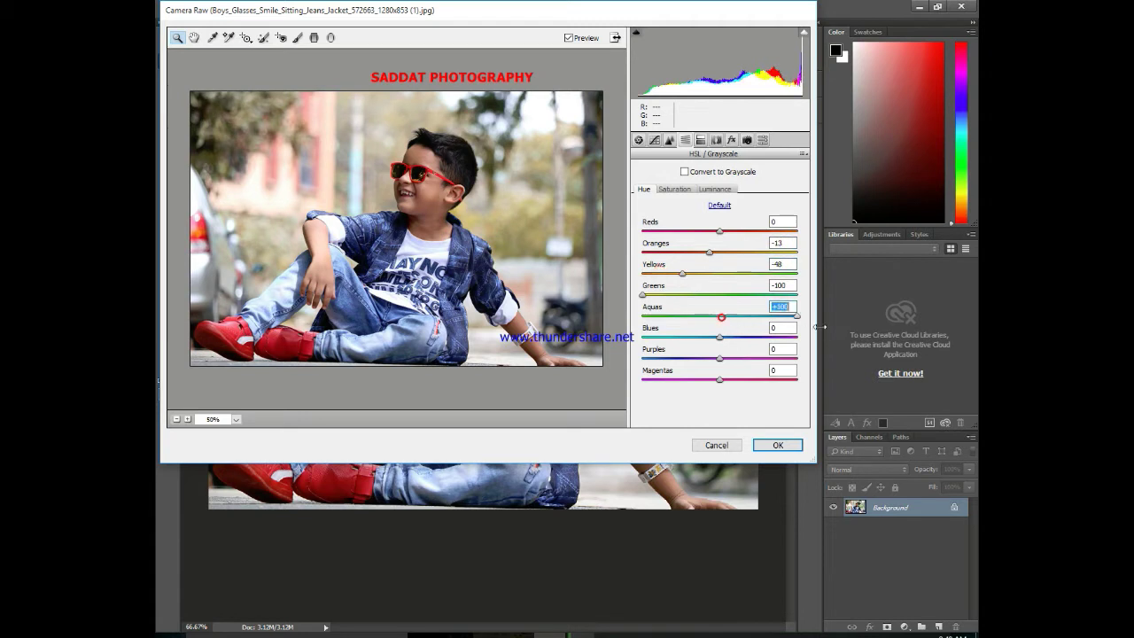
drag(721, 337, 644, 338)
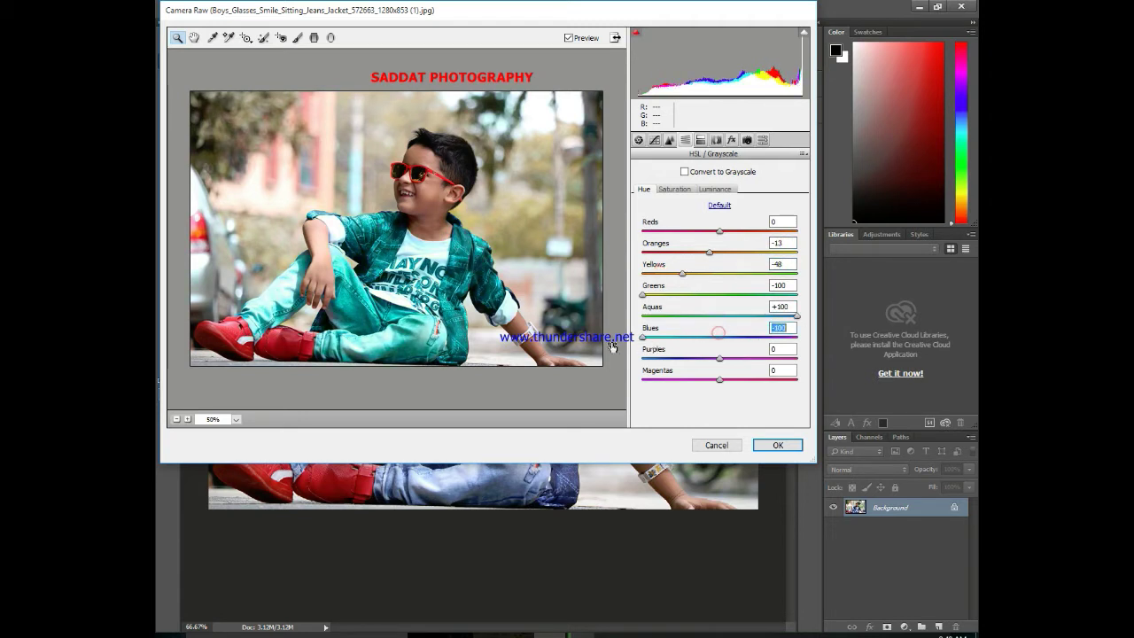
click(717, 358)
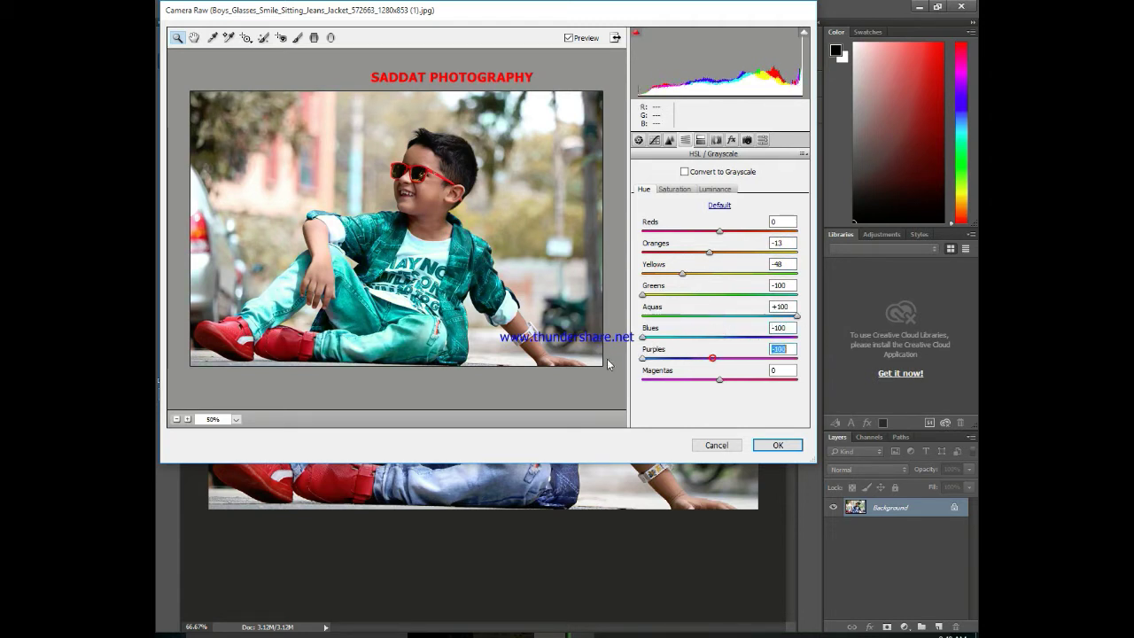
click(674, 189)
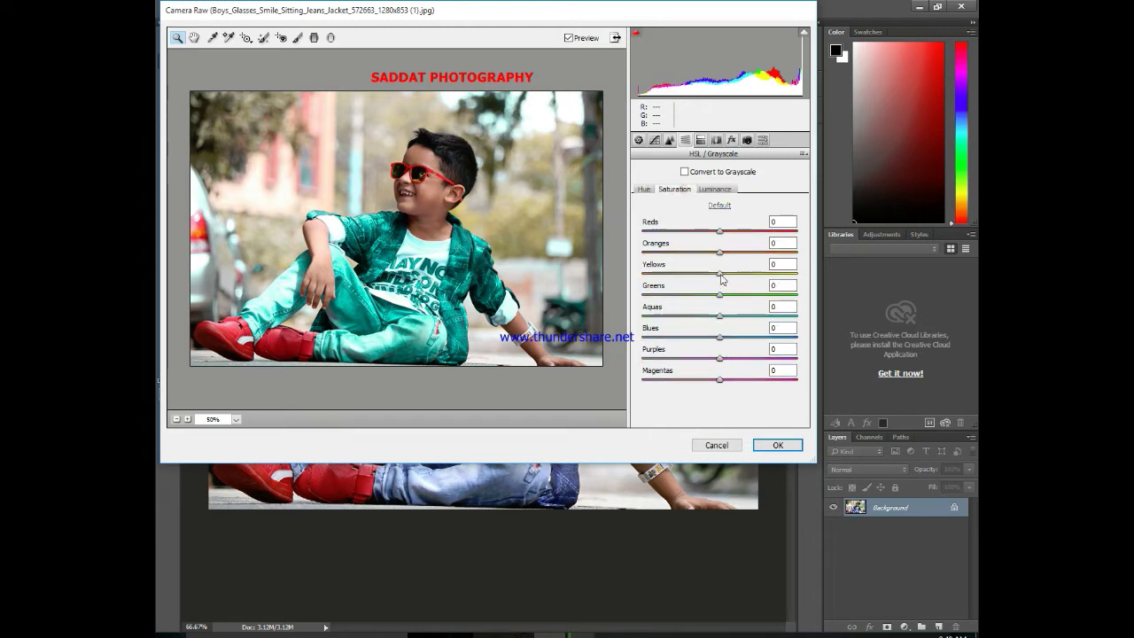
- Raise HSL saturation across Yellows through Magentas and brighten the Oranges luminance
drag(723, 273, 811, 290)
mouse_move(720, 252)
mouse_down()
mouse_move(758, 254)
mouse_move(741, 267)
mouse_move(756, 231)
mouse_move(746, 251)
mouse_up()
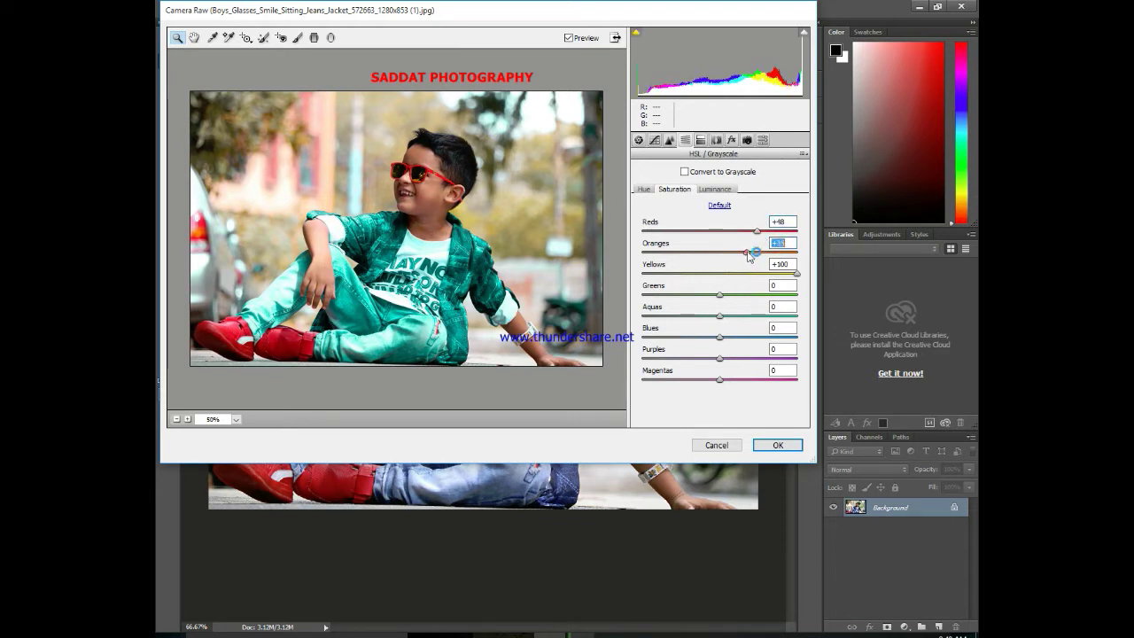
mouse_move(733, 315)
mouse_down()
mouse_move(722, 315)
mouse_move(748, 295)
mouse_move(801, 302)
mouse_up()
drag(735, 338, 842, 343)
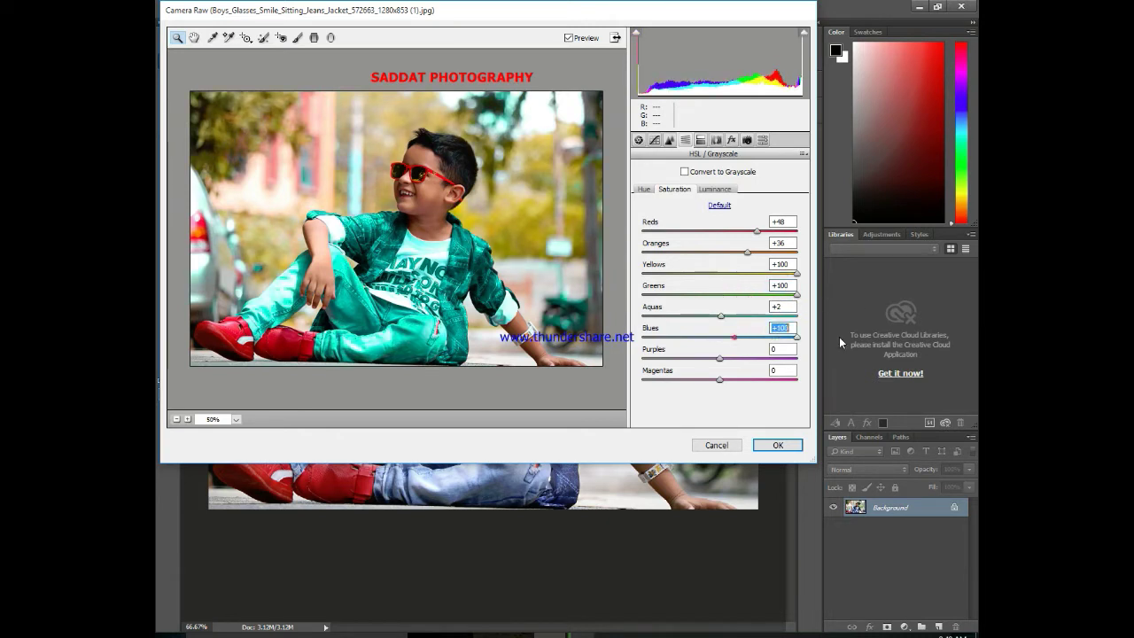
drag(737, 359, 802, 359)
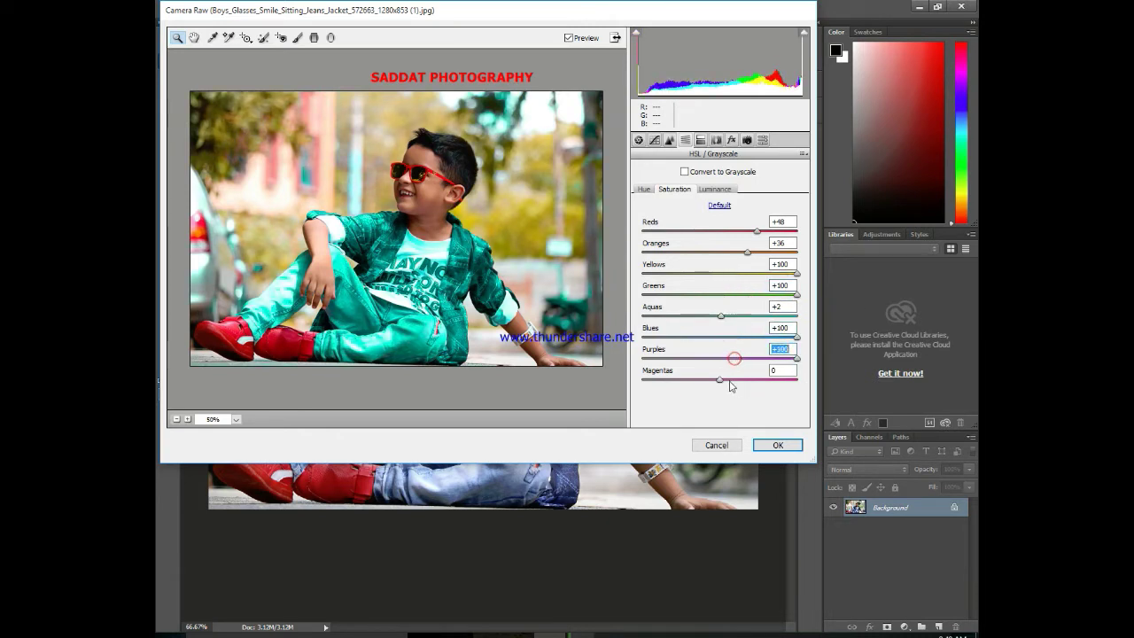
drag(720, 379, 823, 384)
text(0)
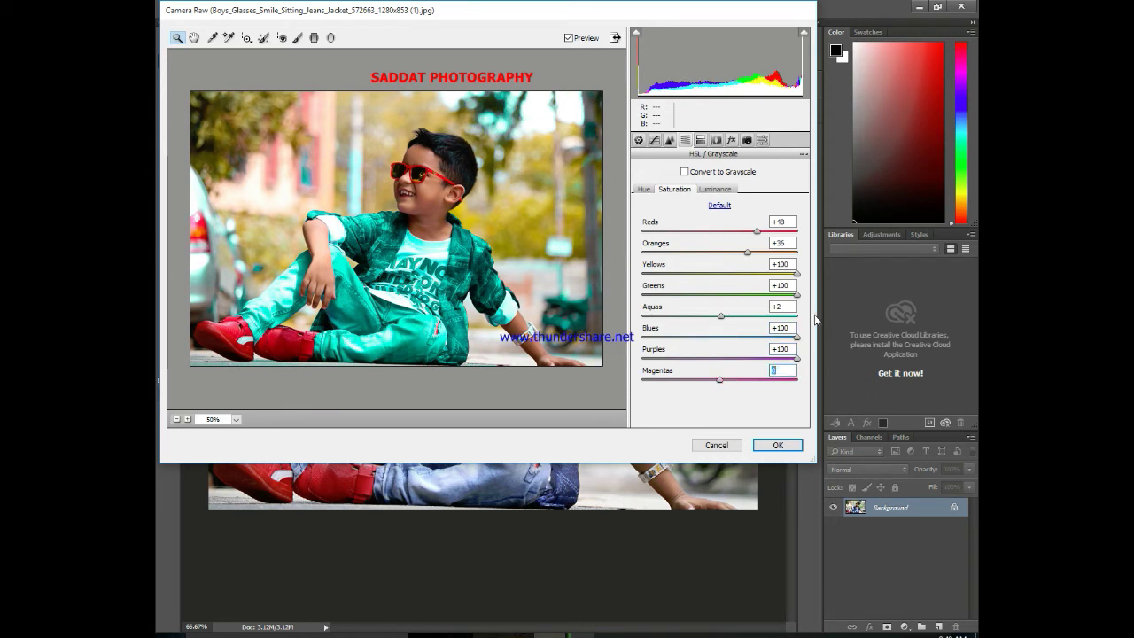
click(714, 189)
mouse_move(720, 252)
mouse_down()
mouse_move(760, 252)
mouse_move(744, 232)
mouse_up()
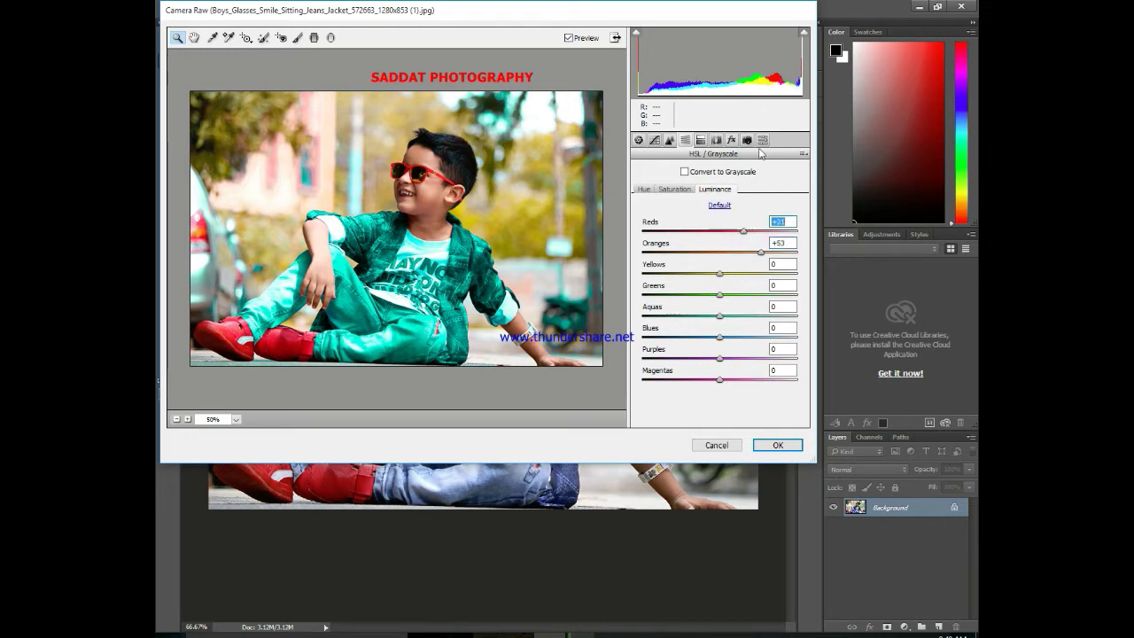
- Add a post-crop vignette and apply the Camera Raw edits
click(730, 140)
drag(719, 306, 736, 306)
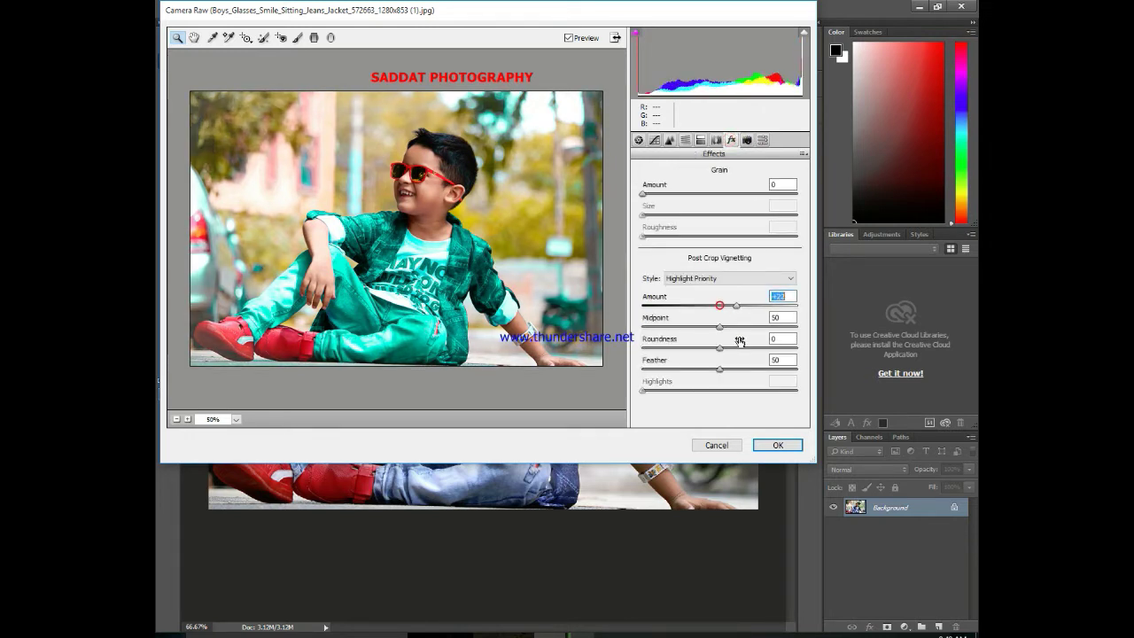
click(787, 445)
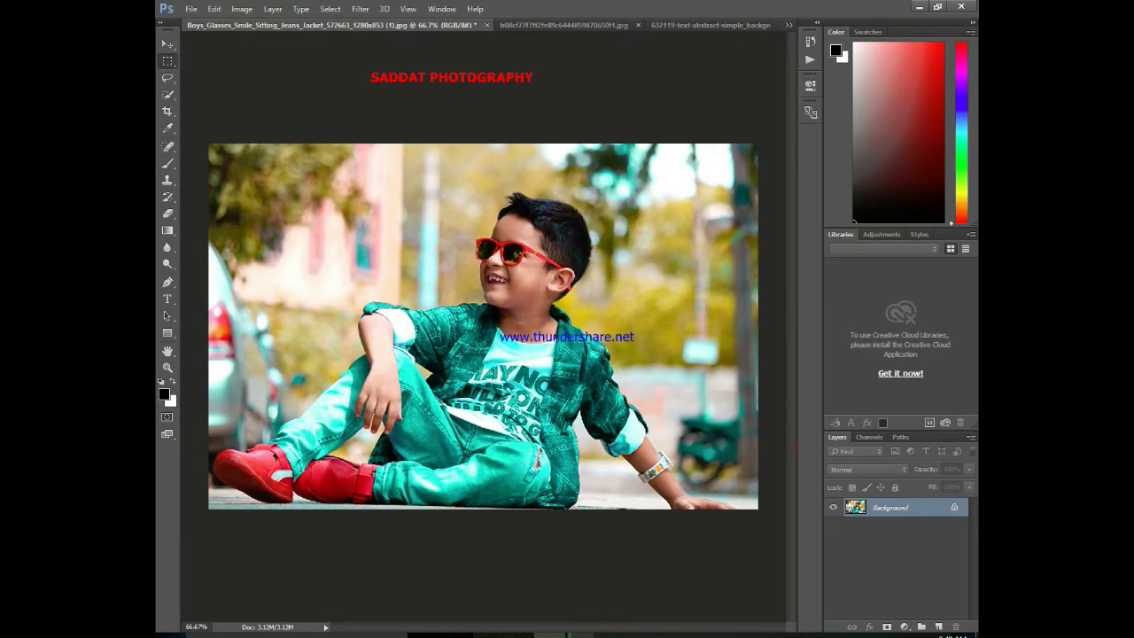
- Add Selective Color, cut cyan in Reds, and set Yellows to Cyan -100, Magenta -12, Yellow -100, Black +45
click(904, 626)
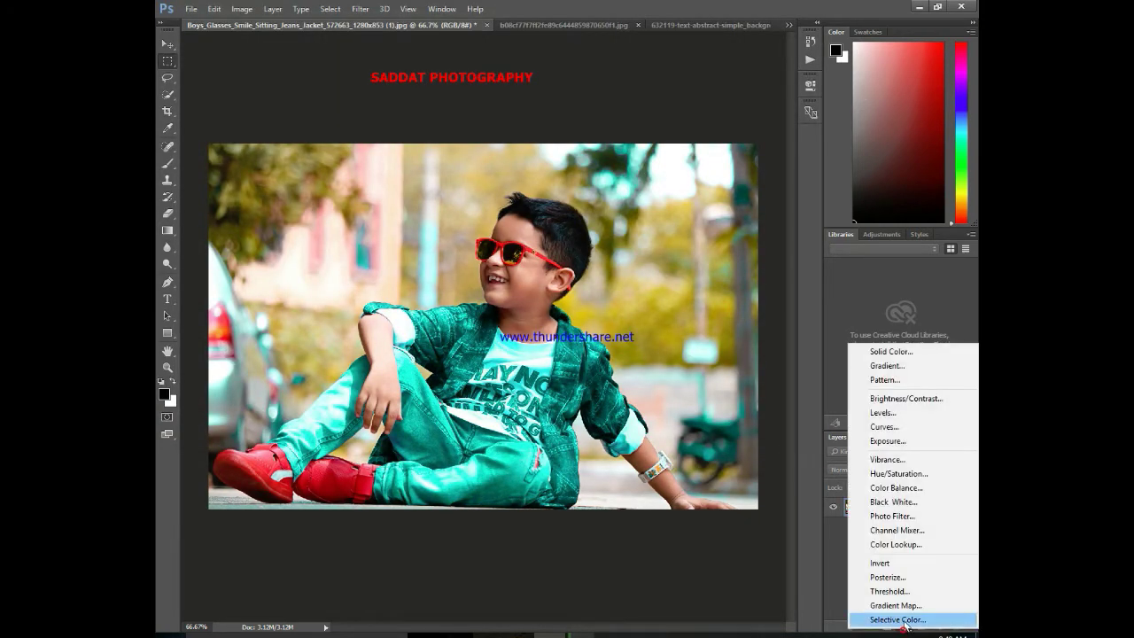
mouse_move(670, 160)
mouse_down()
mouse_move(696, 160)
mouse_move(703, 214)
mouse_move(690, 241)
mouse_up()
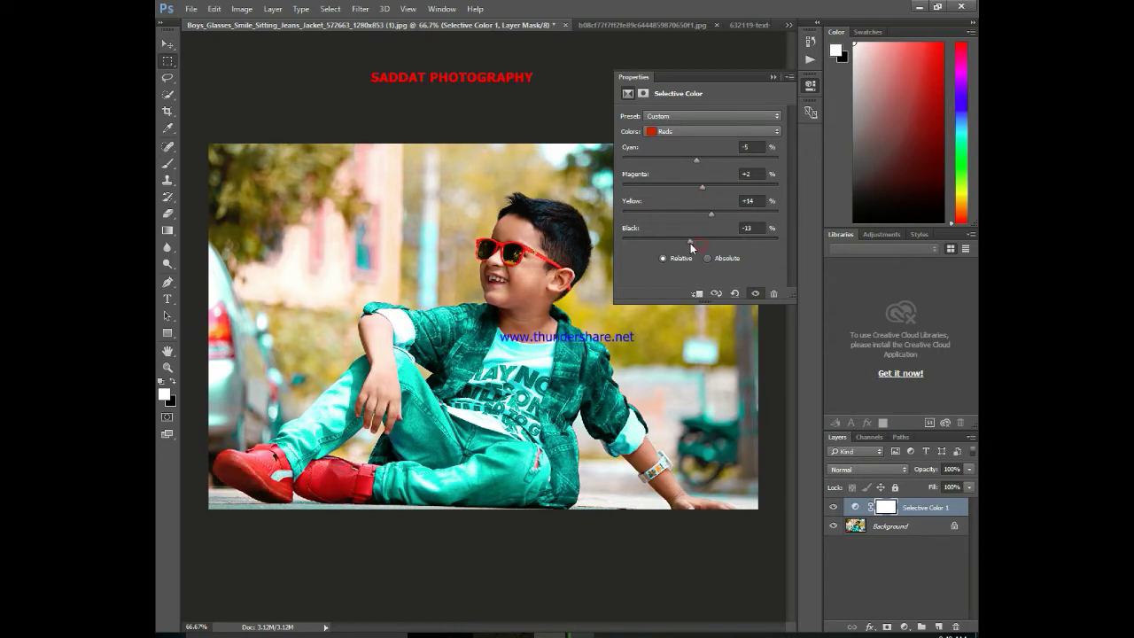
click(708, 132)
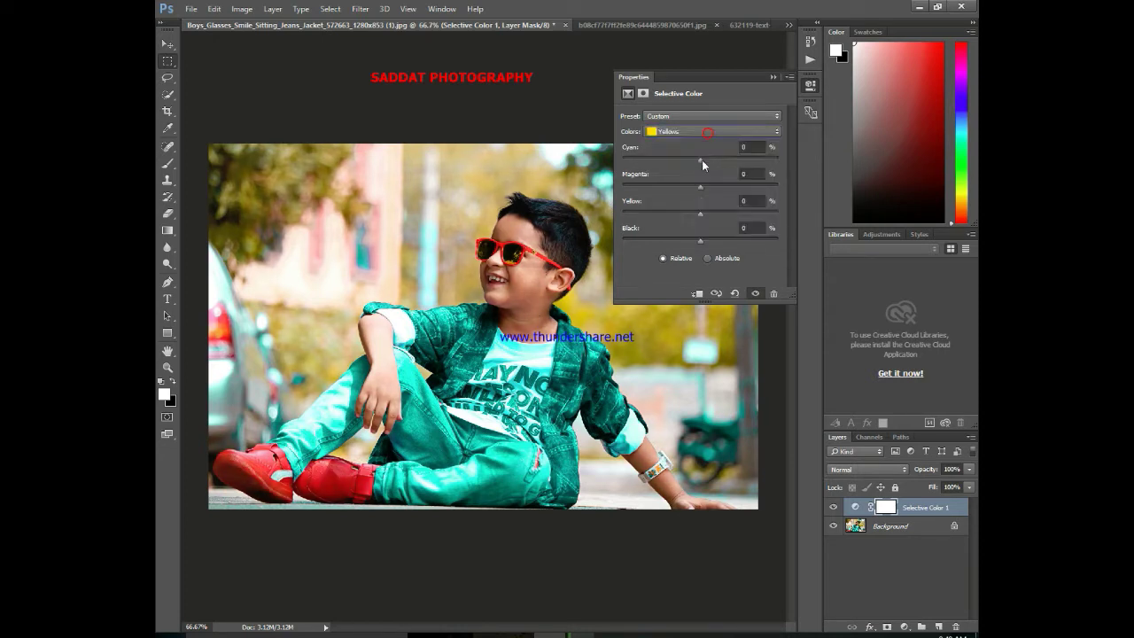
mouse_move(701, 159)
mouse_down()
mouse_move(760, 160)
mouse_move(620, 160)
mouse_up()
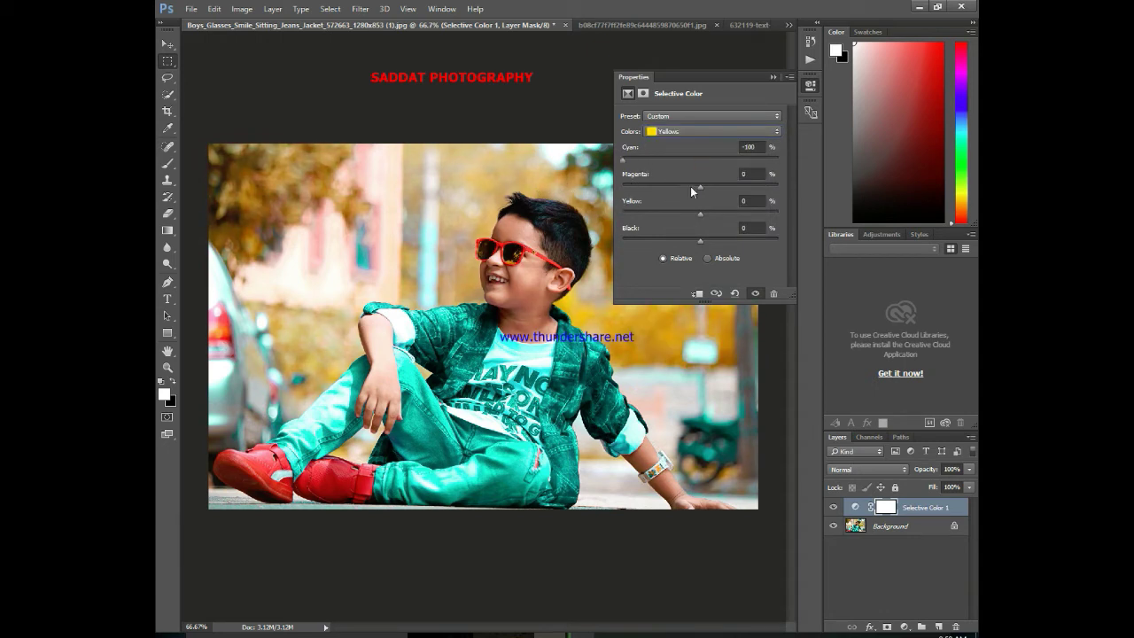
drag(700, 187, 675, 192)
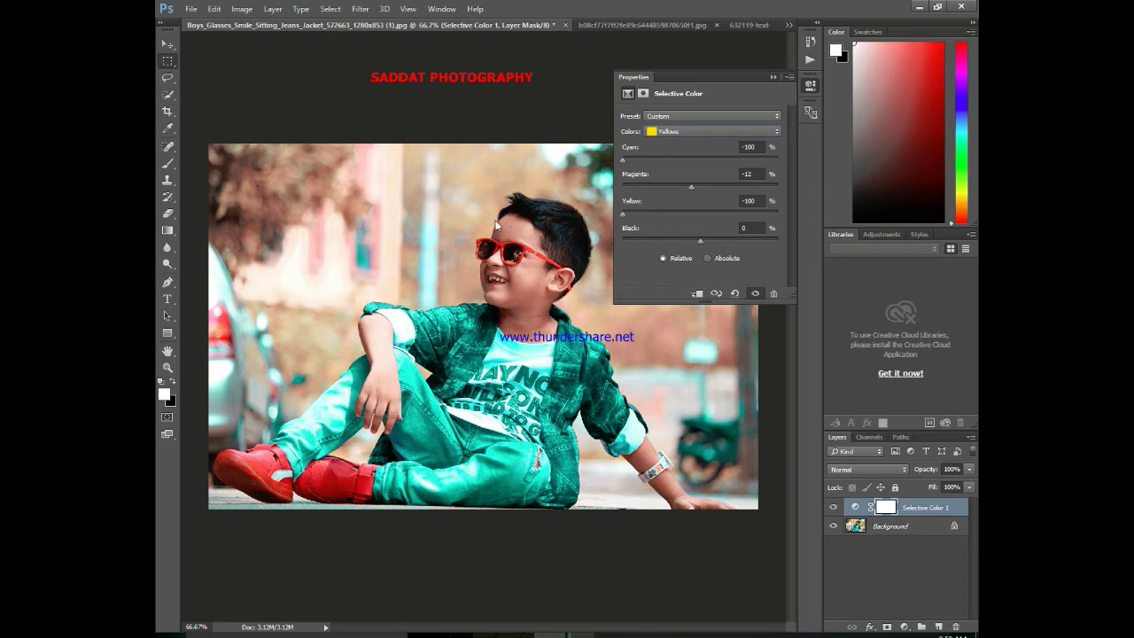
drag(696, 240, 697, 240)
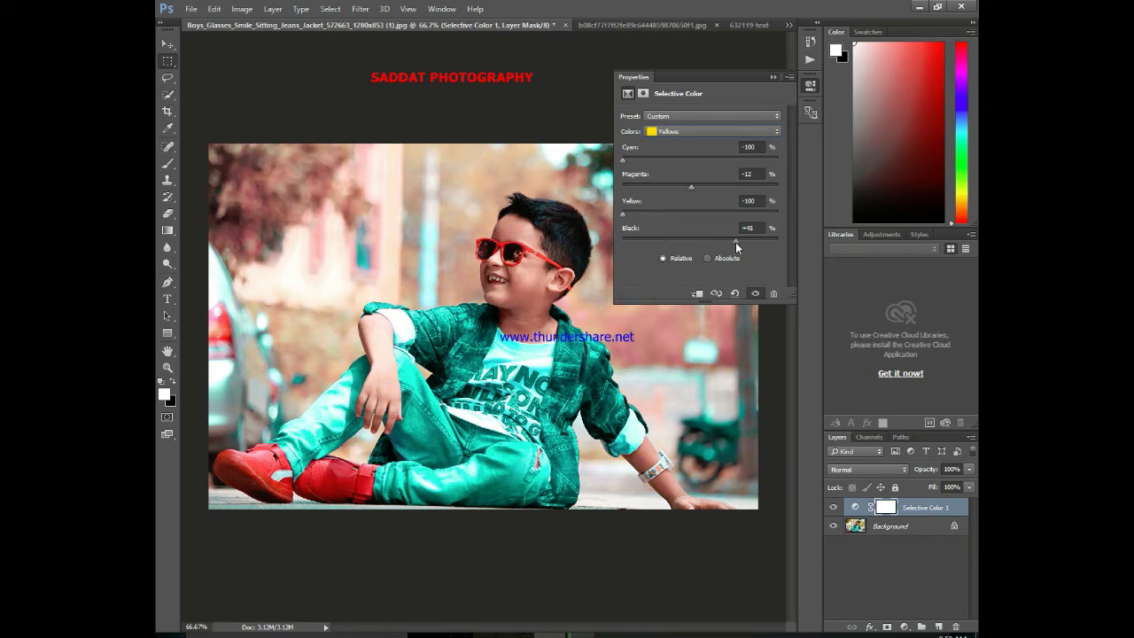
- Add magenta and cyan to the Cyans and lower the Greens black to -55
click(694, 131)
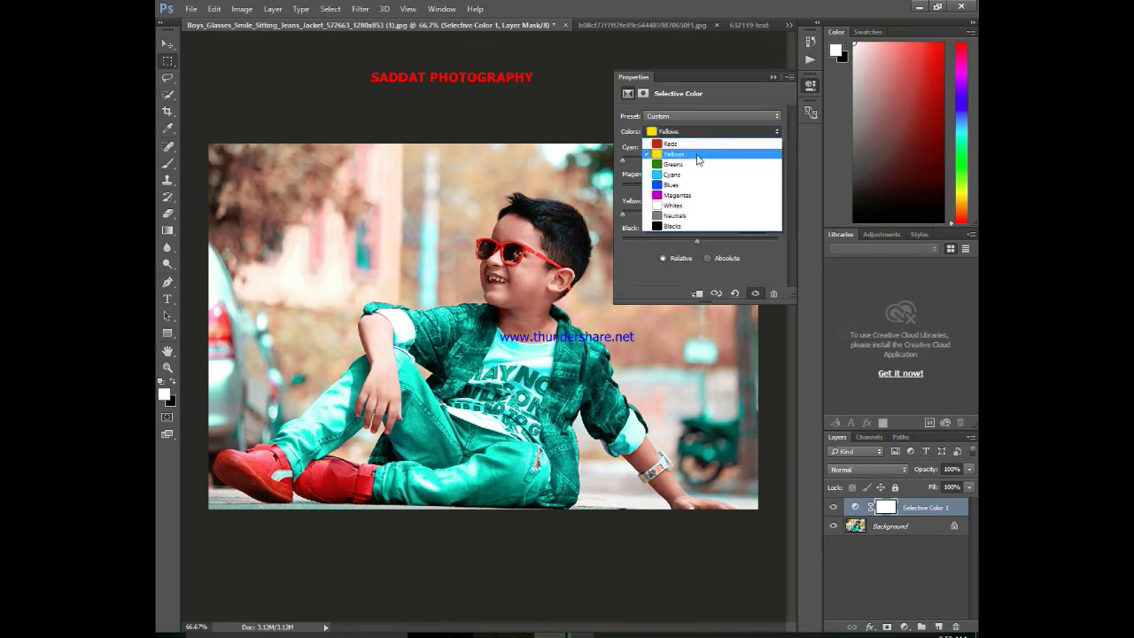
click(683, 175)
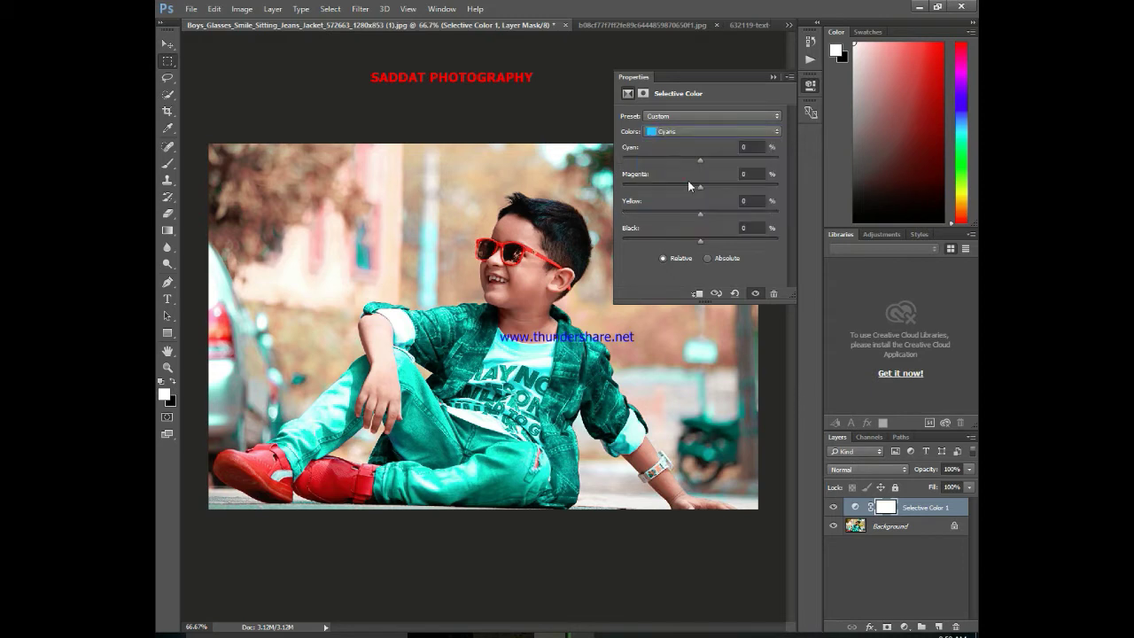
drag(700, 187, 707, 159)
click(709, 131)
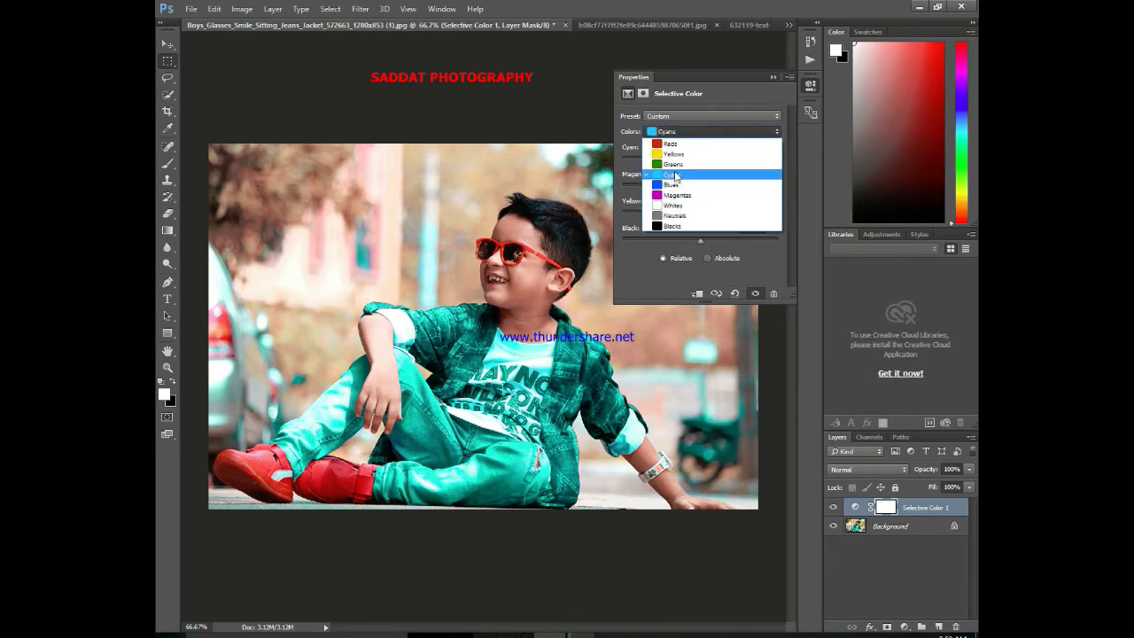
click(677, 176)
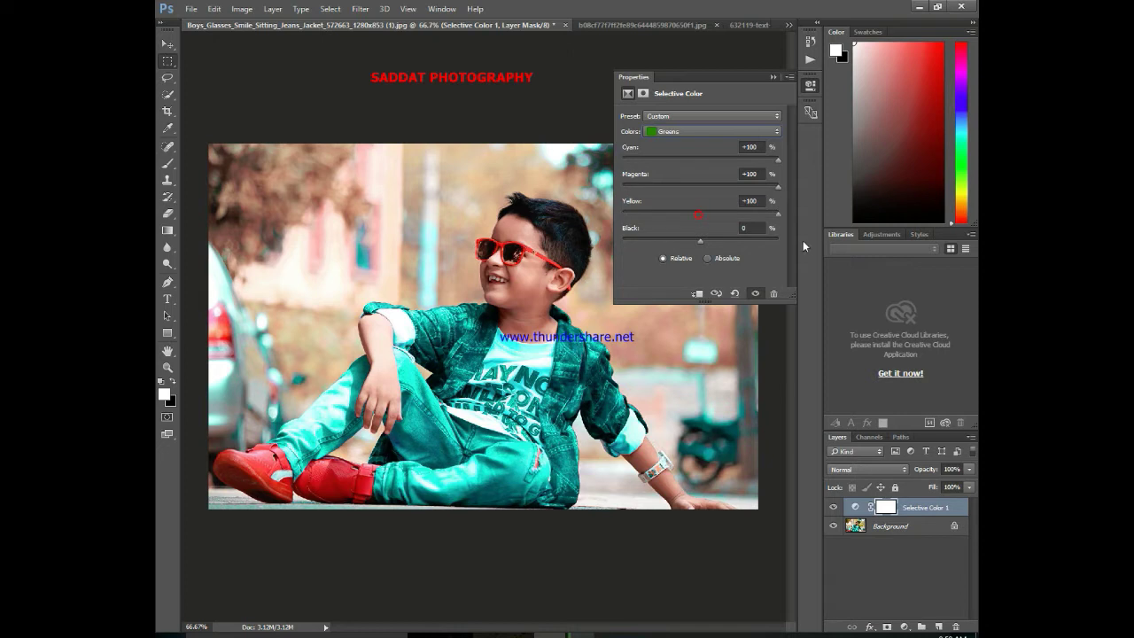
drag(703, 240, 657, 241)
- Ease the Blues magenta to about -45
click(711, 133)
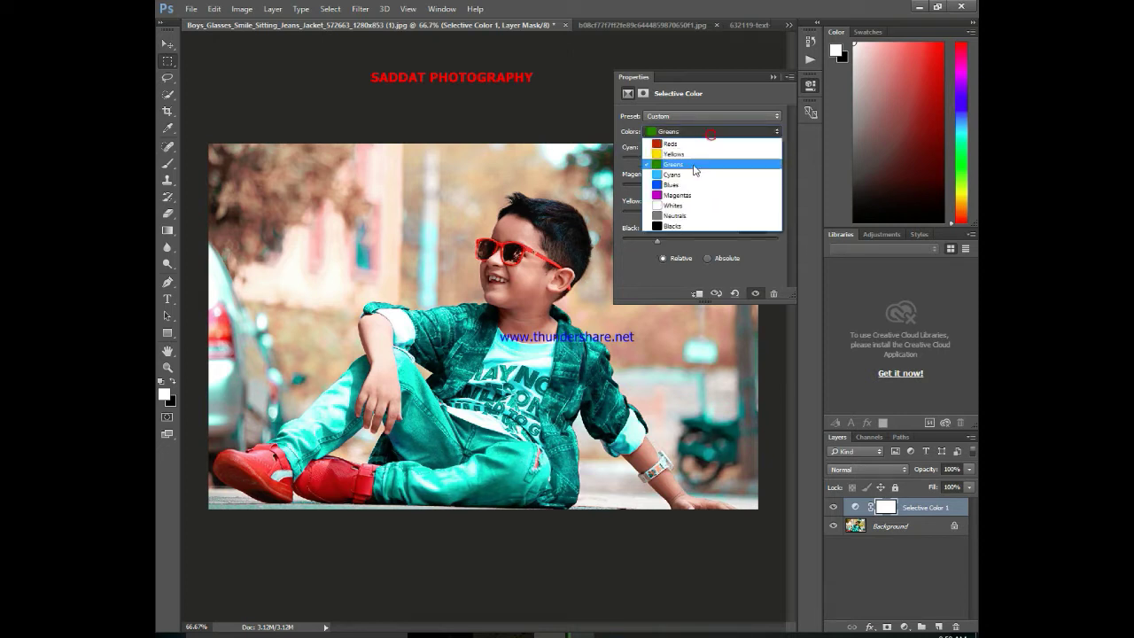
click(684, 185)
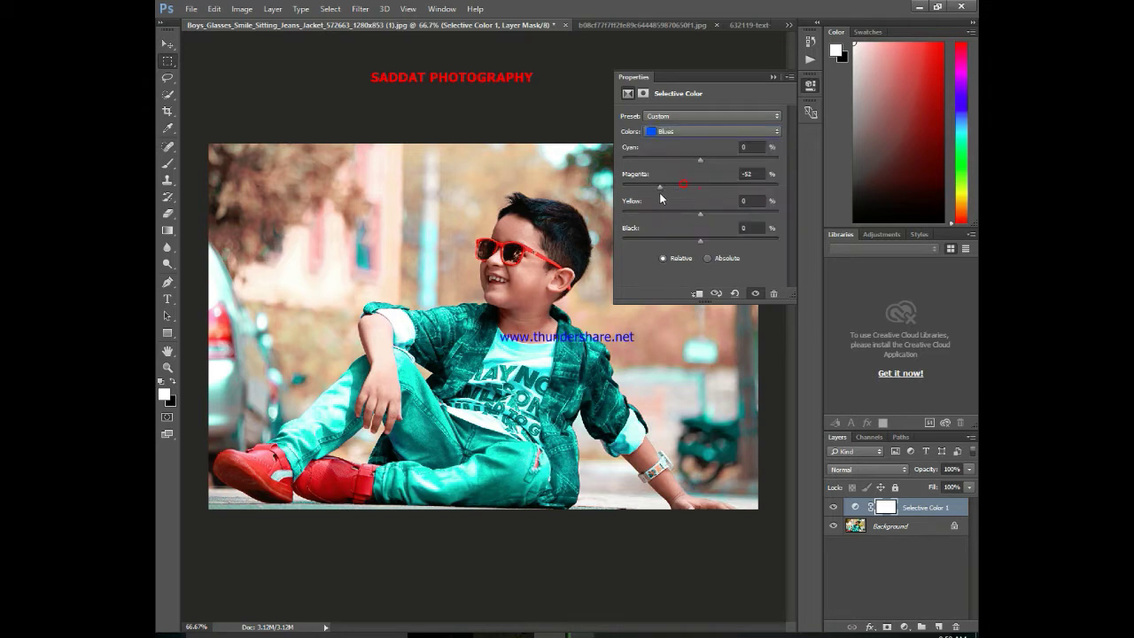
drag(659, 193, 665, 192)
click(694, 133)
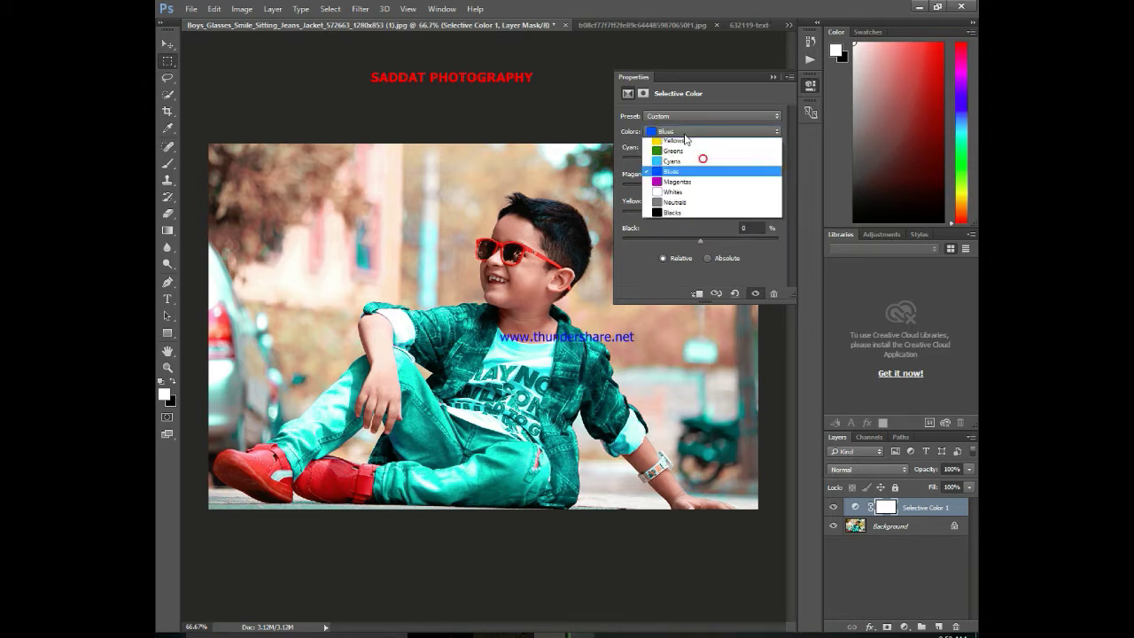
- Push the Yellows toward low cyan, Yellow +100, and added black and magenta
click(688, 154)
click(681, 160)
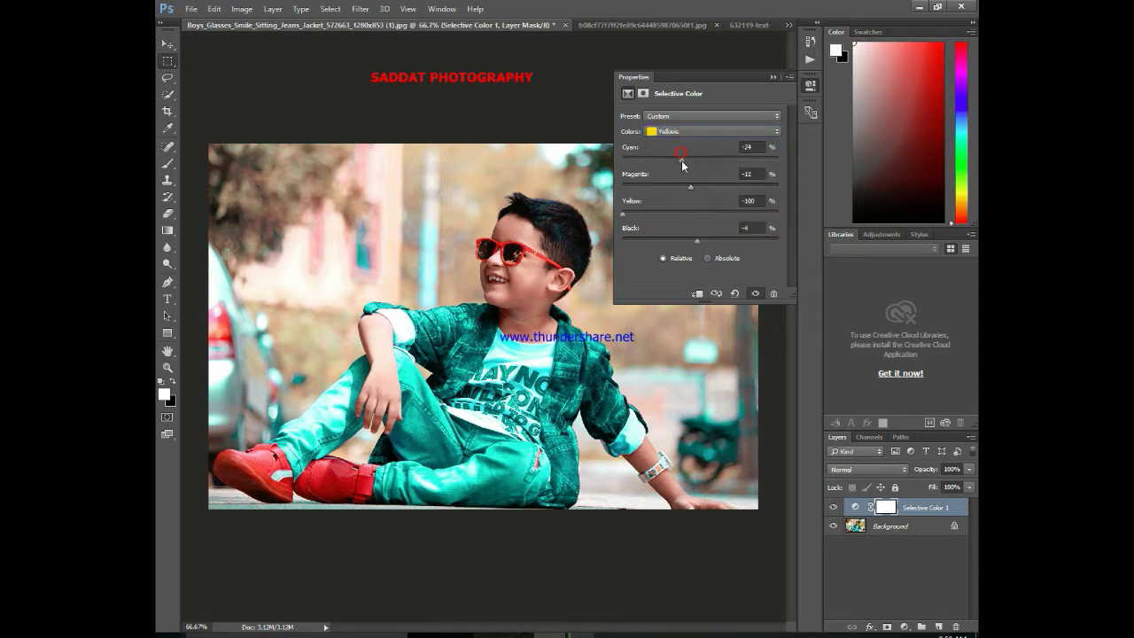
mouse_move(619, 165)
mouse_down()
mouse_move(771, 165)
mouse_move(561, 163)
mouse_up()
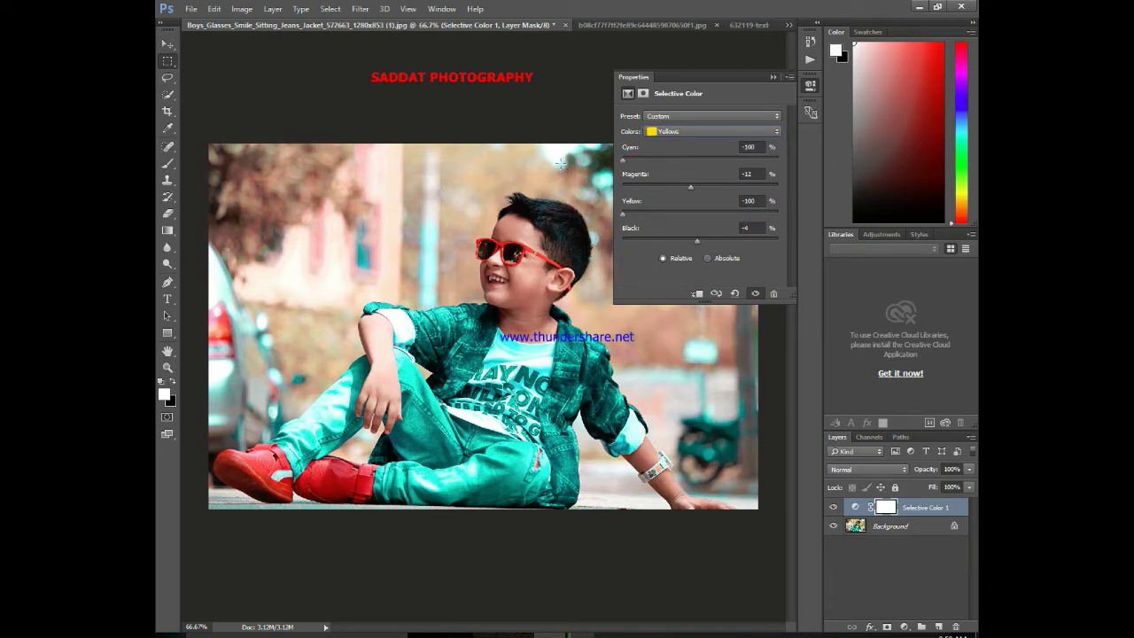
mouse_move(690, 189)
mouse_down()
mouse_move(660, 188)
mouse_move(708, 188)
mouse_move(688, 188)
mouse_up()
drag(623, 214, 784, 211)
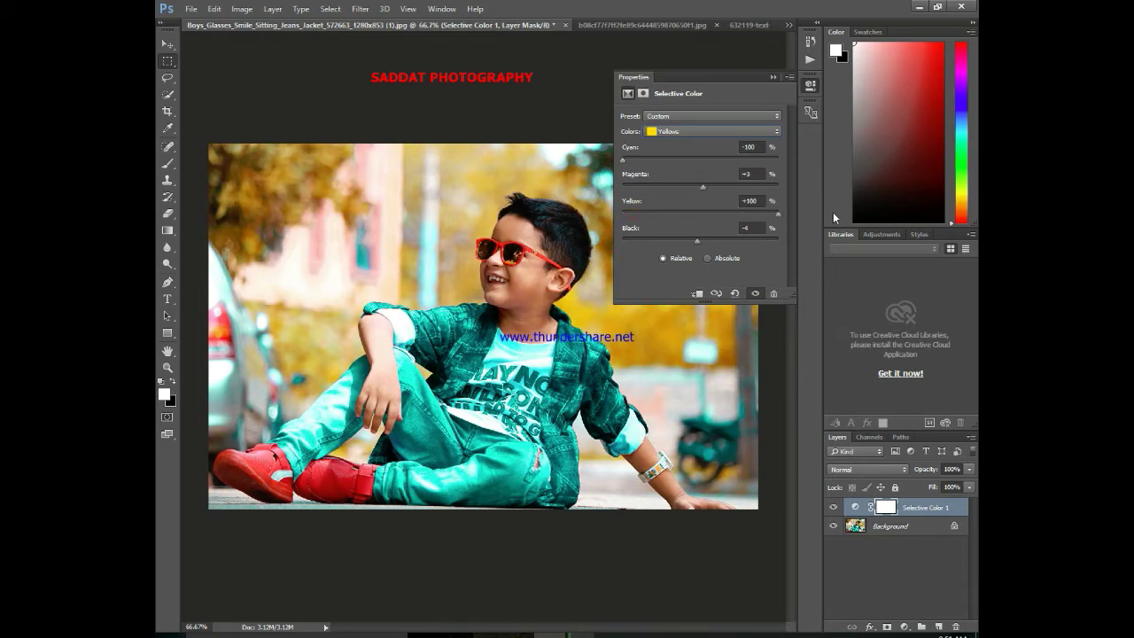
drag(699, 247, 757, 247)
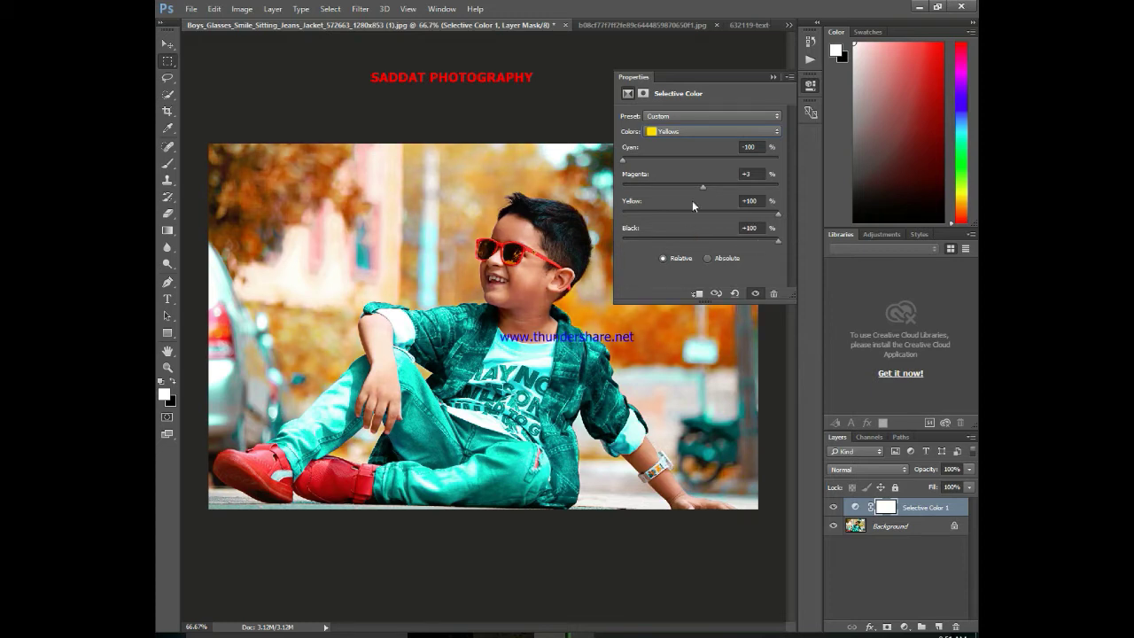
drag(687, 191, 778, 197)
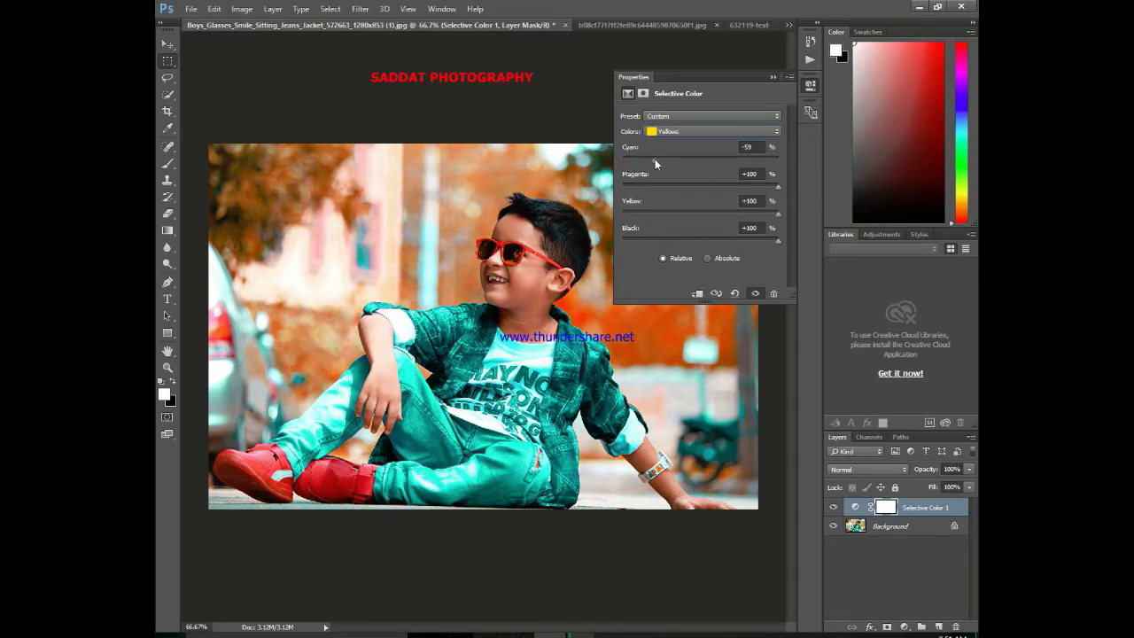
drag(630, 165, 622, 165)
- Finalize Yellows at Cyan -100, Magenta, Yellow and Black +100, then collapse Properties
click(697, 131)
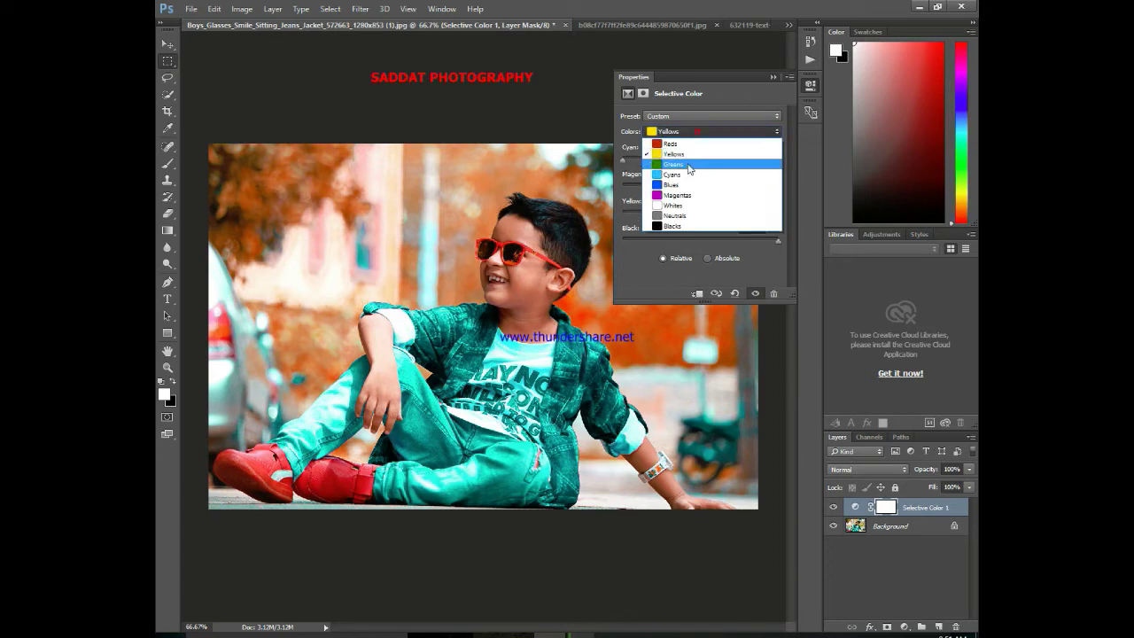
click(693, 128)
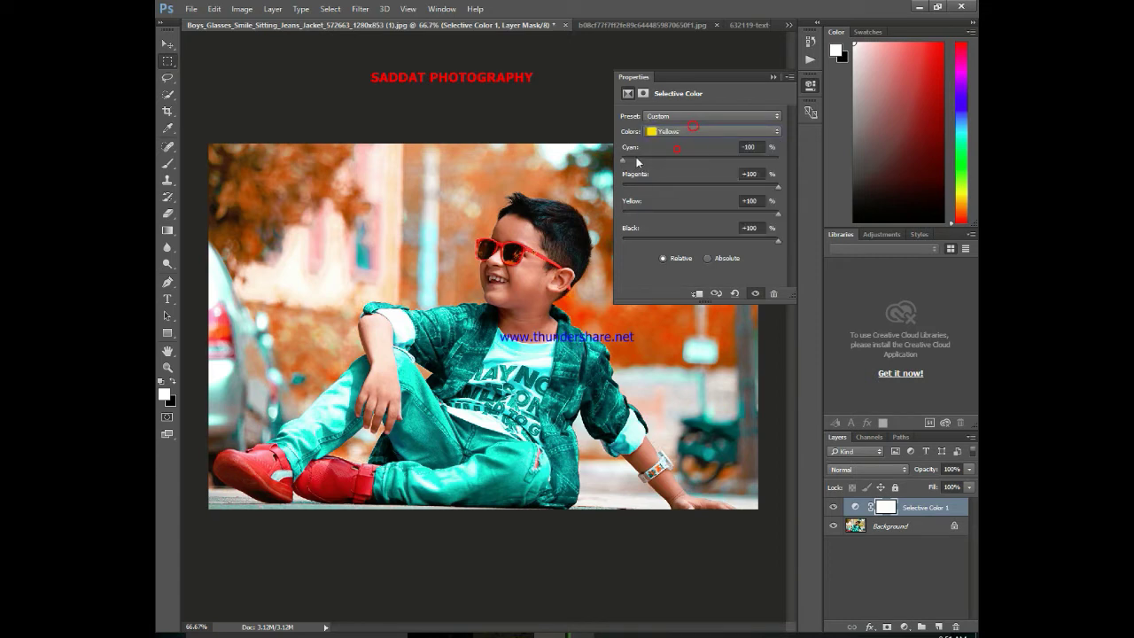
mouse_move(665, 156)
mouse_down()
mouse_move(791, 166)
mouse_move(551, 173)
mouse_up()
drag(768, 217, 600, 211)
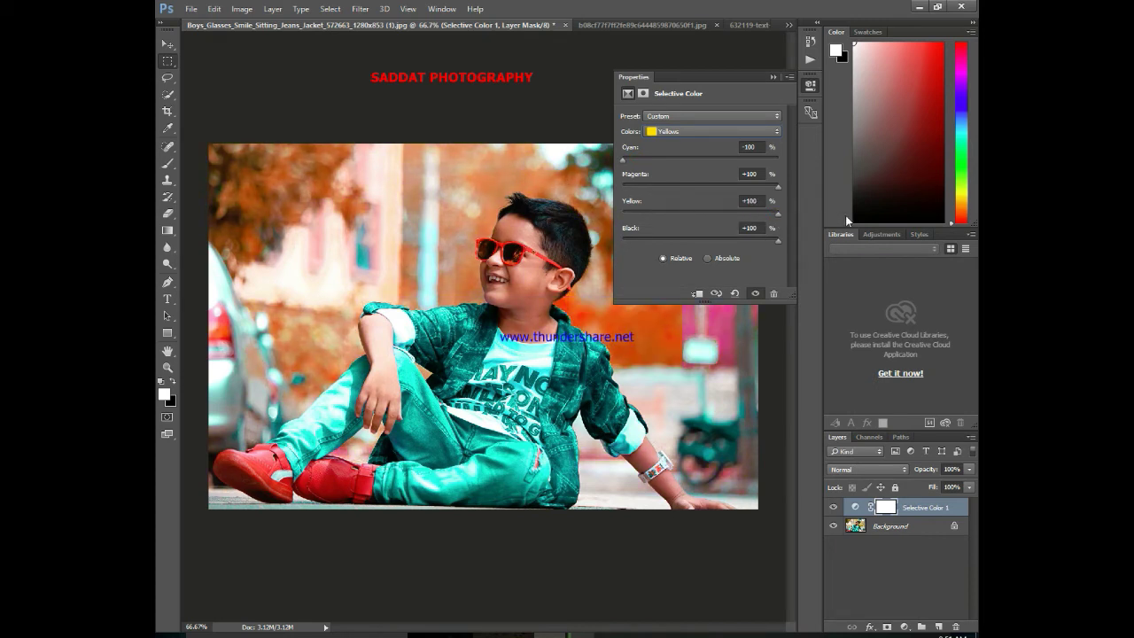
mouse_move(777, 186)
mouse_down()
mouse_move(601, 188)
mouse_move(792, 189)
mouse_up()
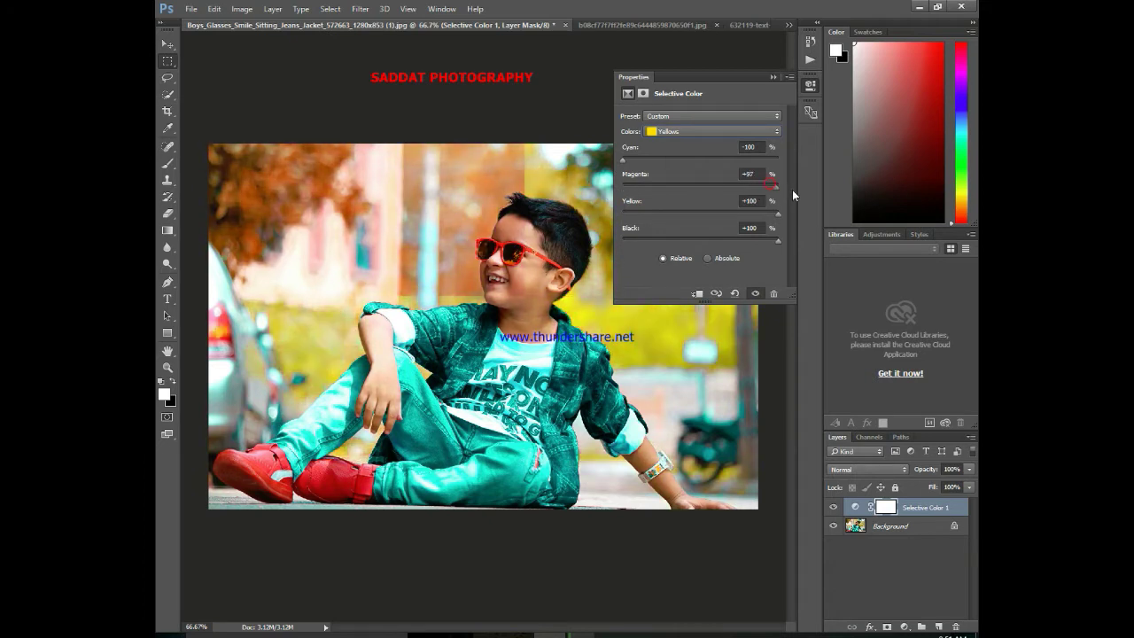
mouse_move(777, 240)
mouse_down()
mouse_move(705, 241)
mouse_move(756, 242)
mouse_up()
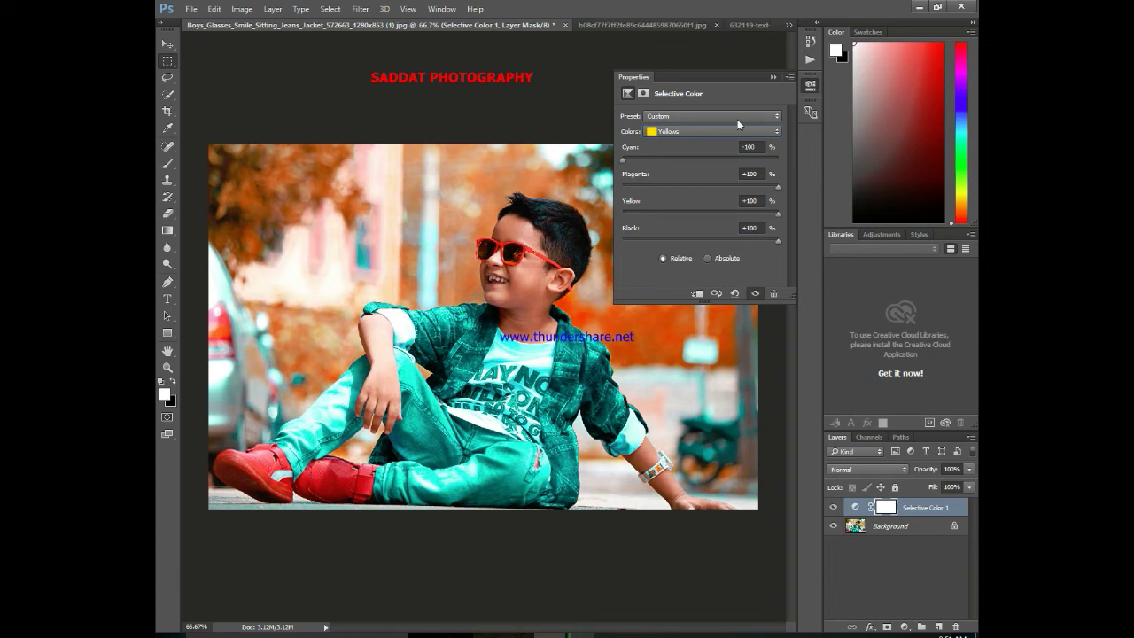
click(771, 78)
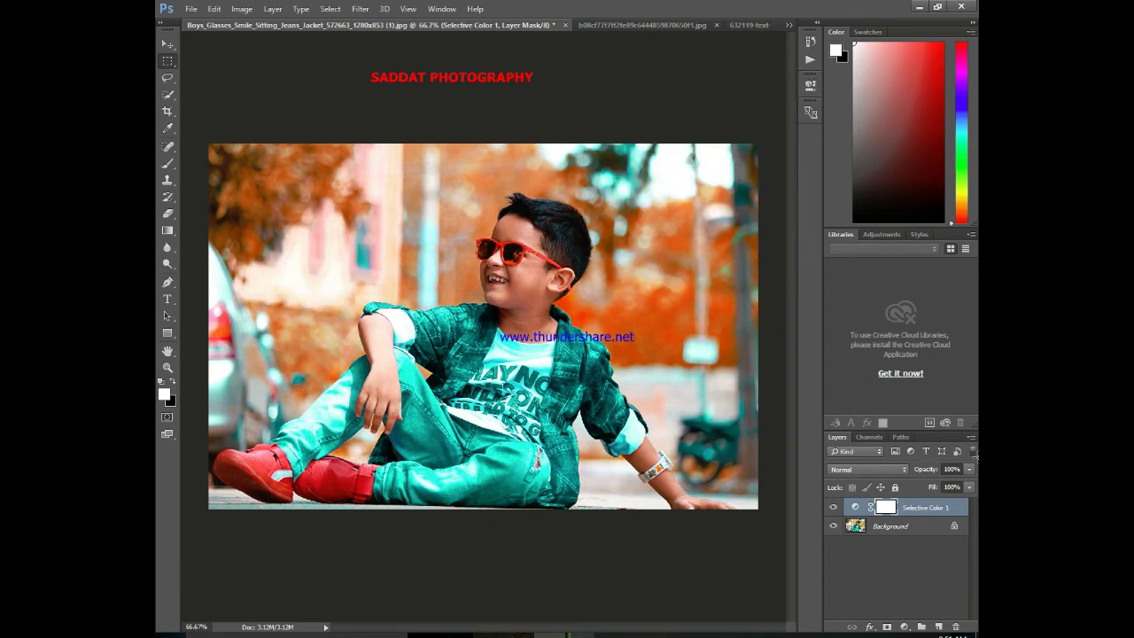
click(887, 526)
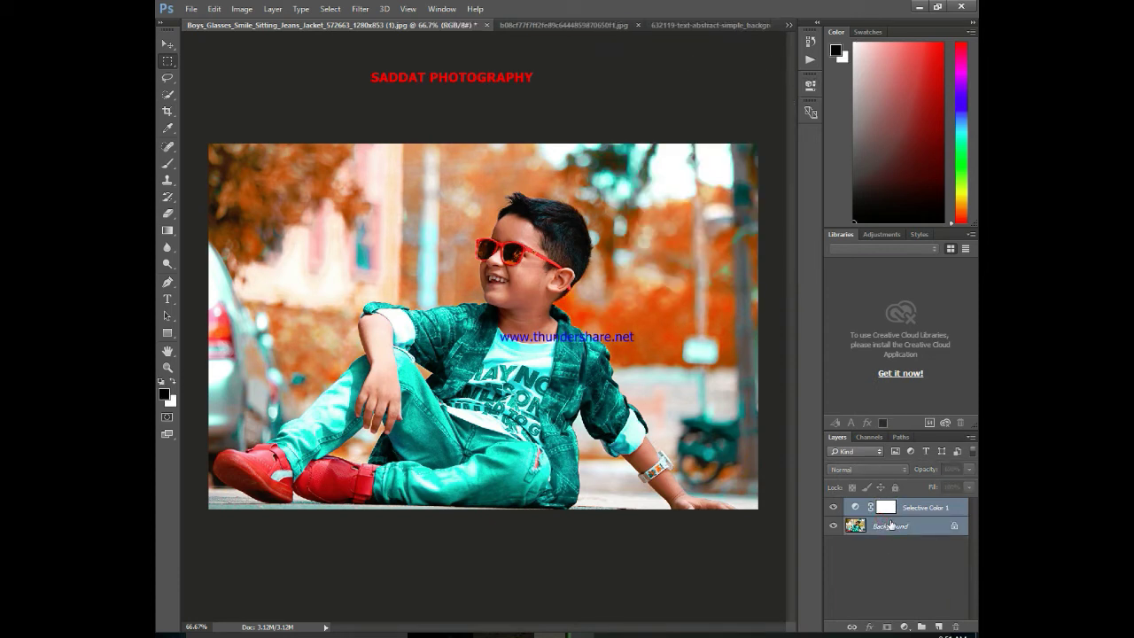
- Merge the color adjustment into the photo, duplicate it as Layer 1, and open Camera Raw
key(ctrl+shift+e)
key(ctrl+j)
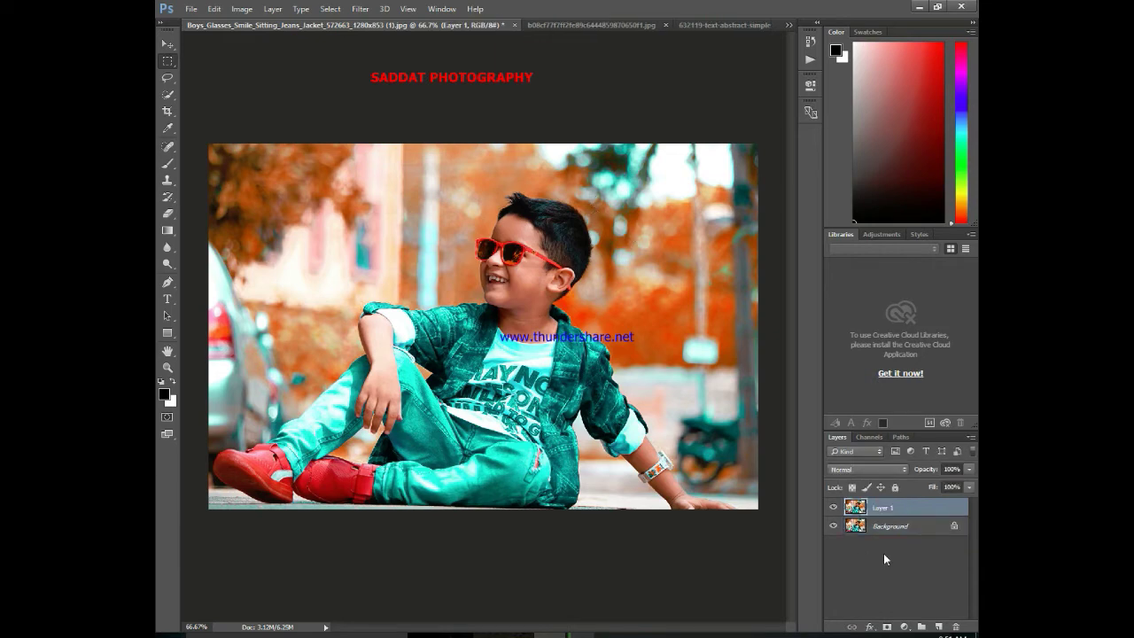
click(360, 9)
click(385, 85)
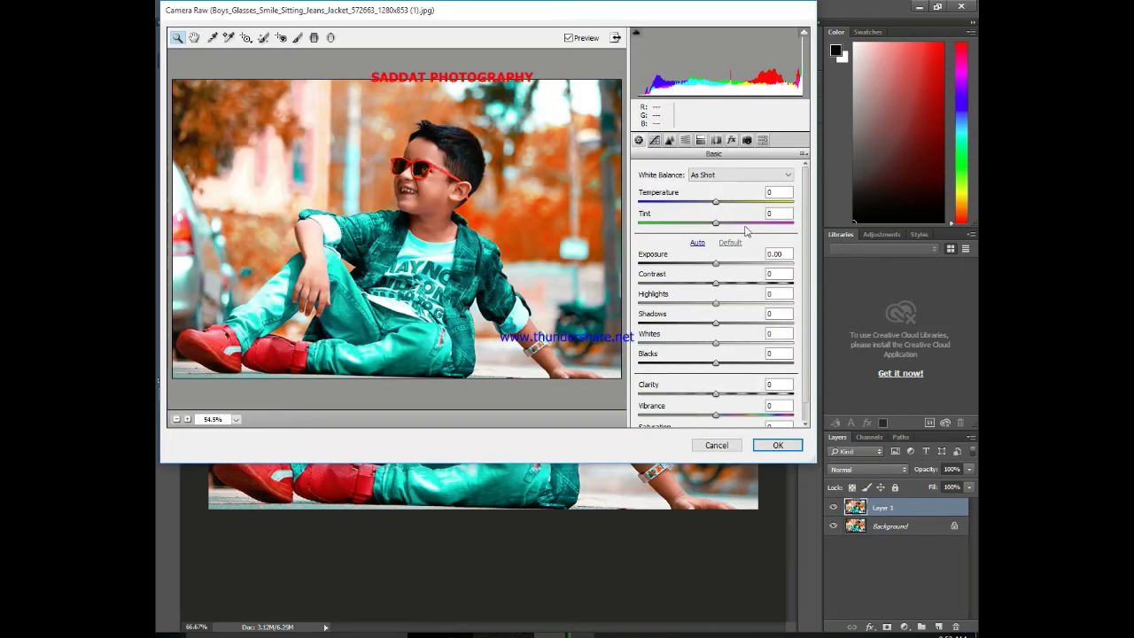
- Set Yellows hue -100, shift Greens hue, boost Oranges and Reds saturation, brighten Reds
drag(715, 263, 714, 268)
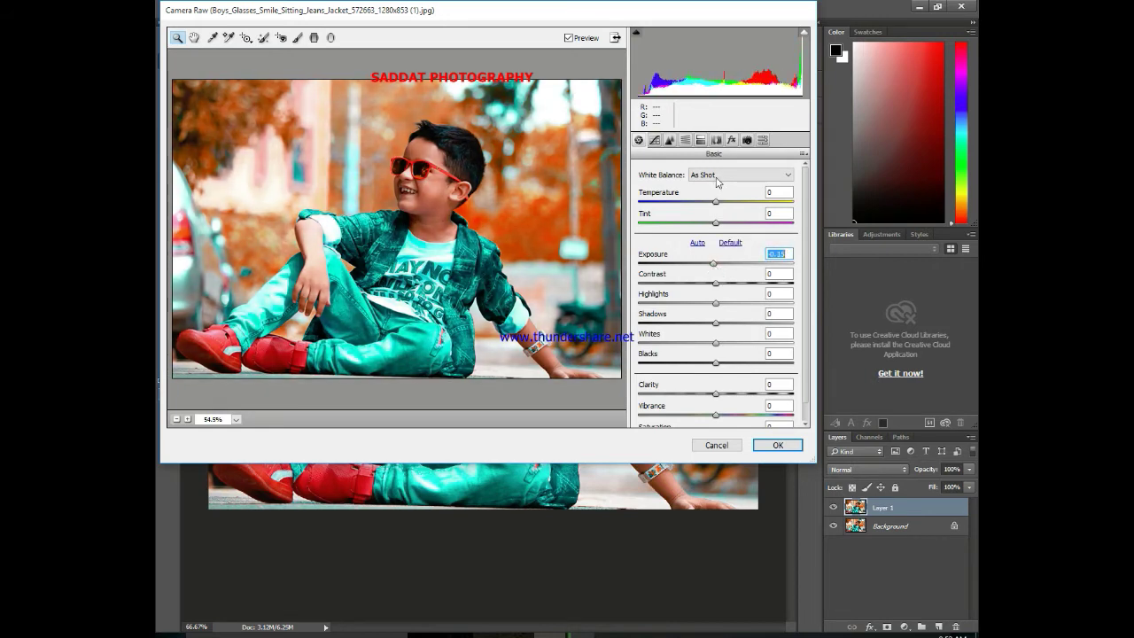
click(685, 140)
mouse_move(720, 273)
mouse_down()
mouse_move(734, 280)
mouse_move(636, 280)
mouse_up()
drag(721, 295, 666, 296)
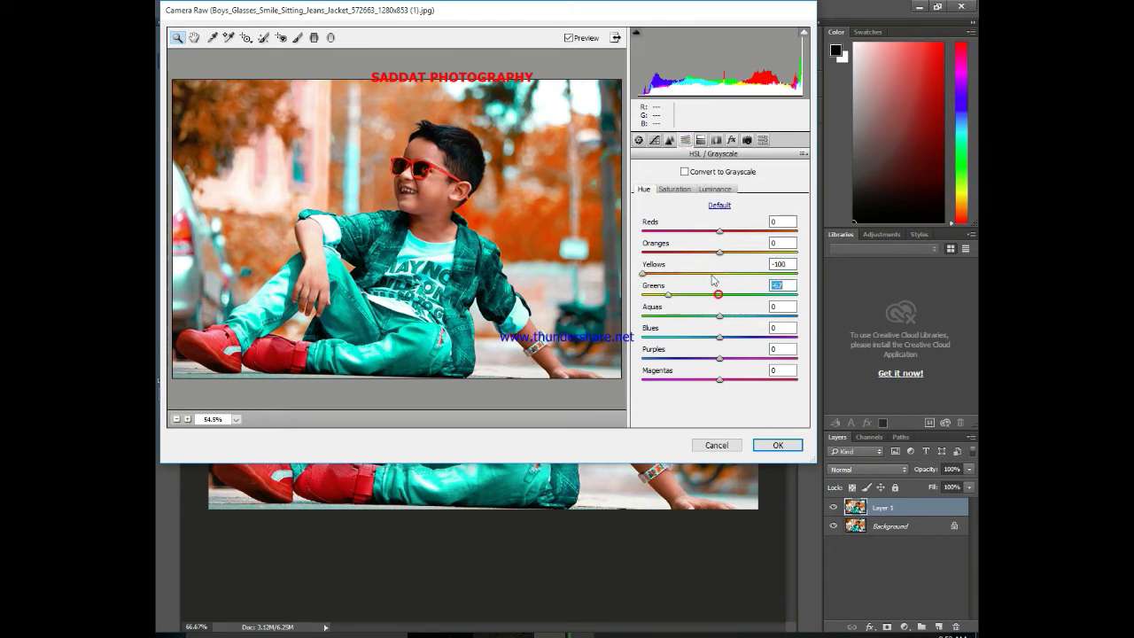
click(674, 189)
drag(719, 252, 734, 256)
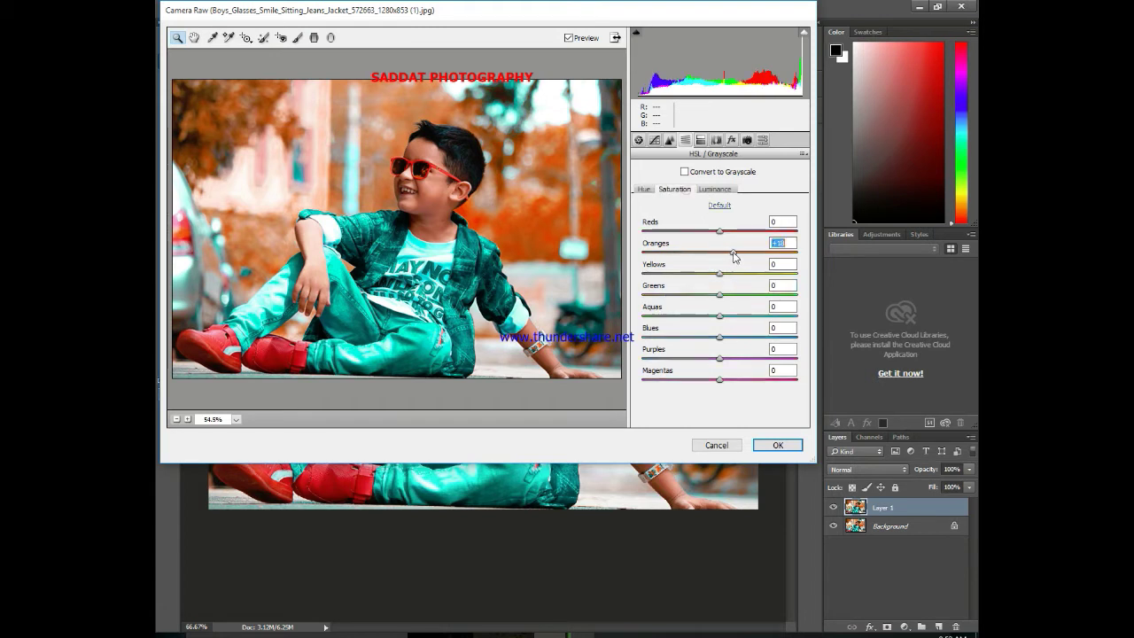
click(724, 230)
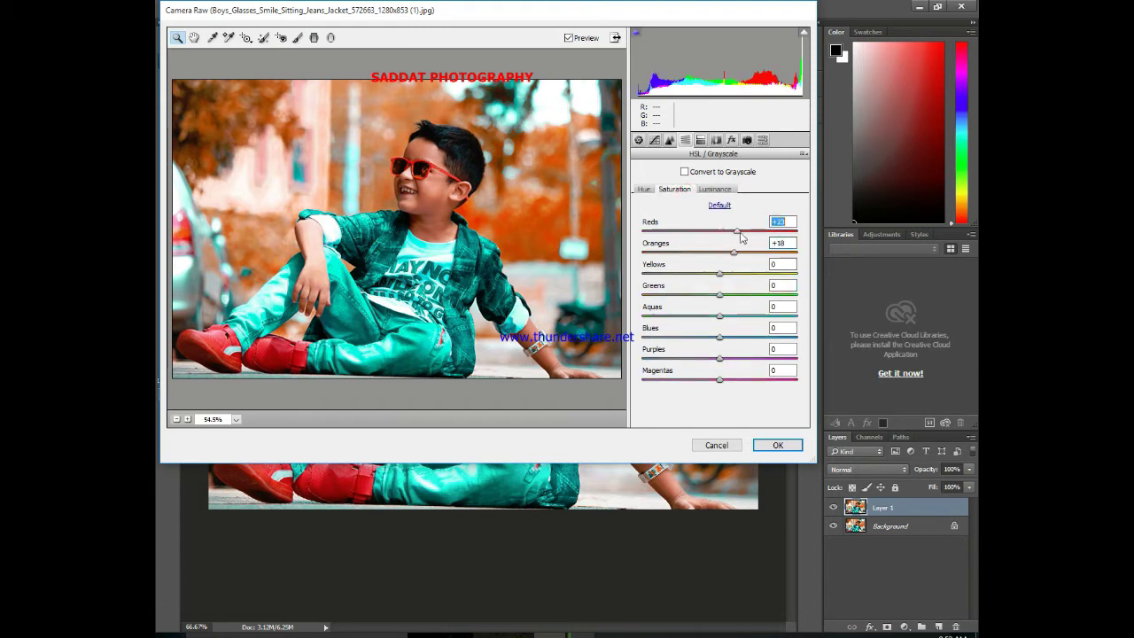
click(714, 189)
mouse_move(722, 231)
mouse_down()
mouse_move(745, 232)
mouse_move(741, 257)
mouse_move(723, 262)
mouse_up()
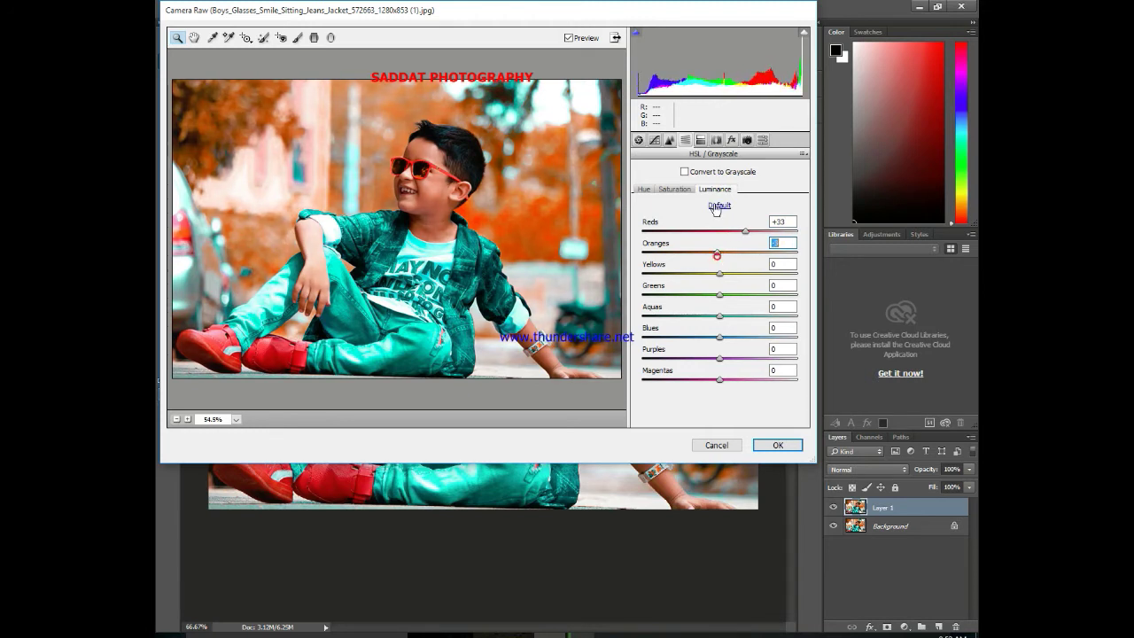
- Boost Yellows and Greens saturation, refine Greens hue, set Oranges hue -17, tune Reds luminance
click(671, 189)
drag(719, 273, 755, 295)
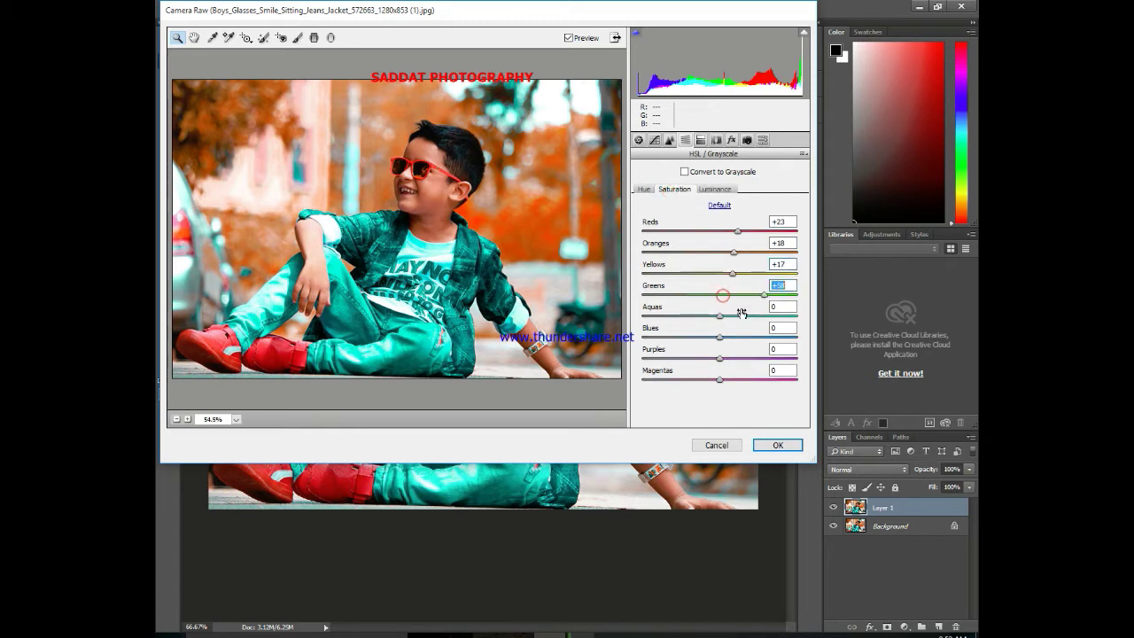
click(722, 338)
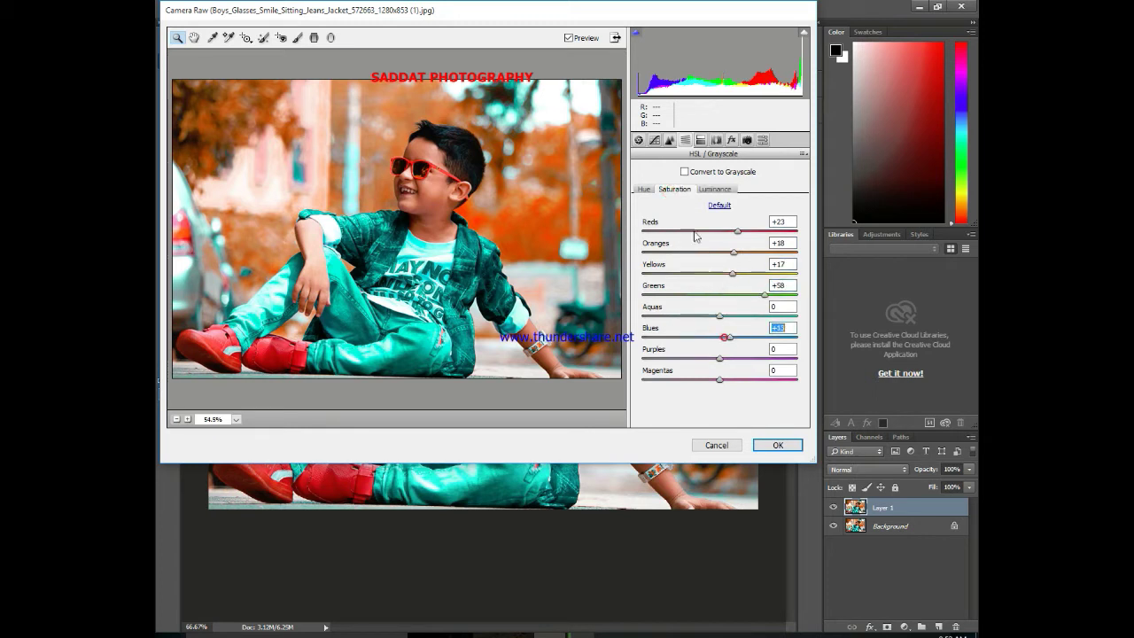
click(646, 189)
drag(668, 295, 675, 295)
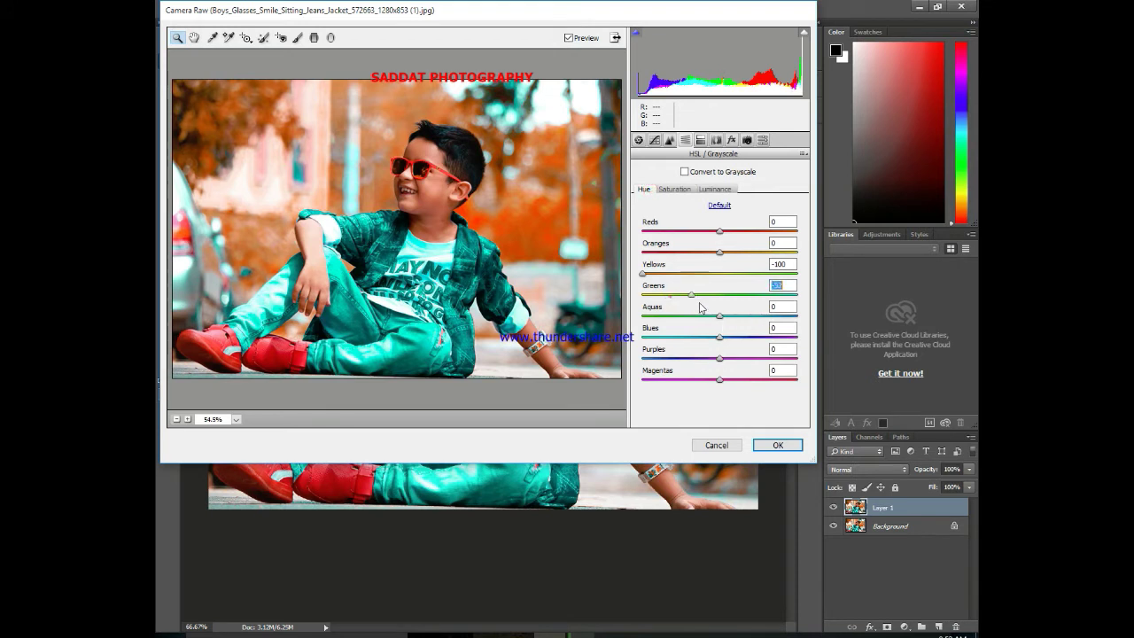
mouse_move(719, 255)
mouse_down()
mouse_move(709, 257)
mouse_move(732, 262)
mouse_up()
click(716, 190)
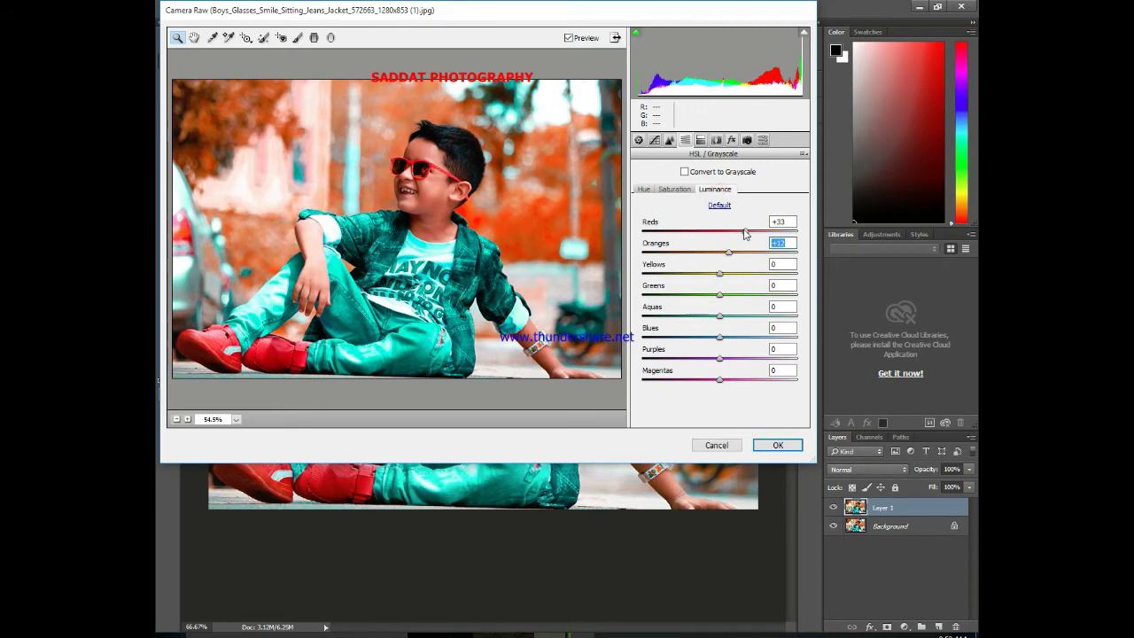
click(744, 232)
- Darken the corners with a post-crop vignette and apply the grade
click(732, 140)
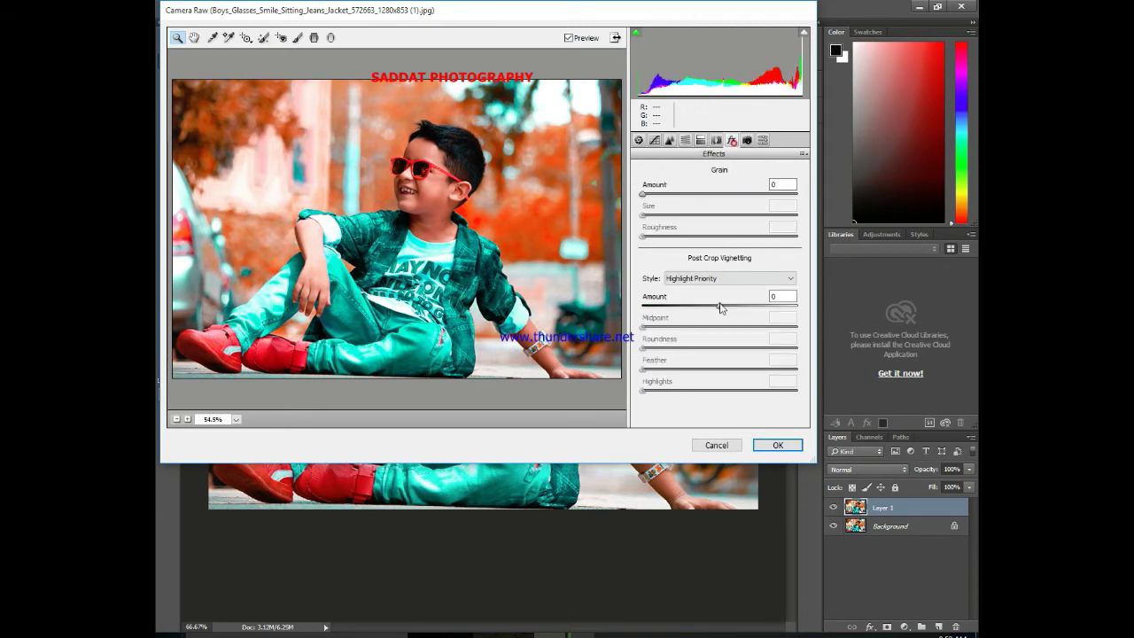
drag(720, 304, 709, 305)
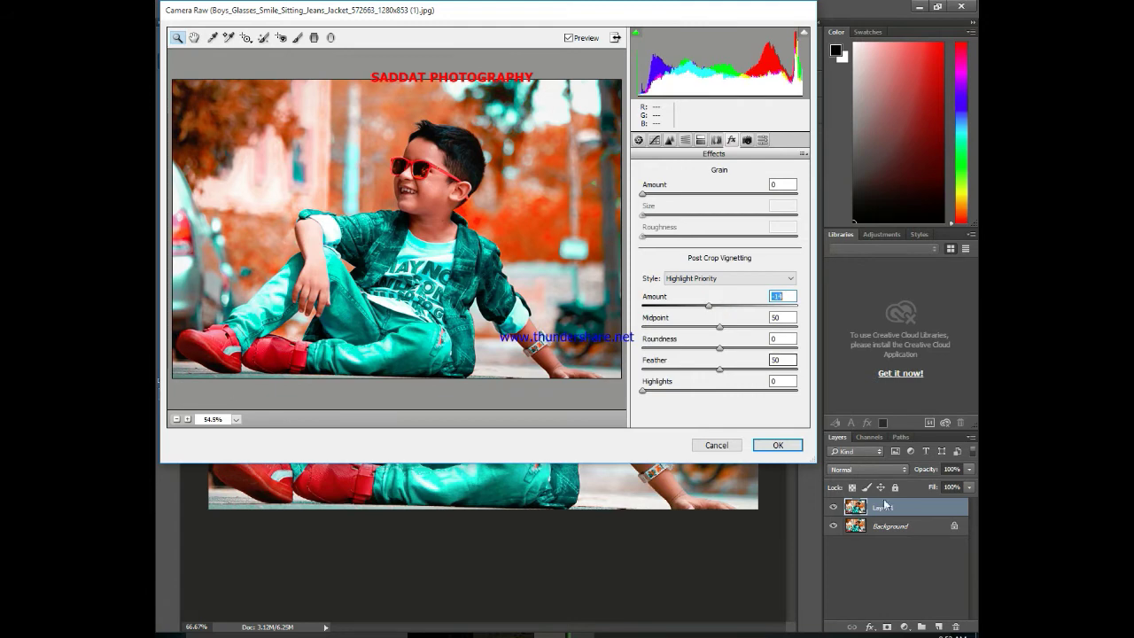
click(786, 445)
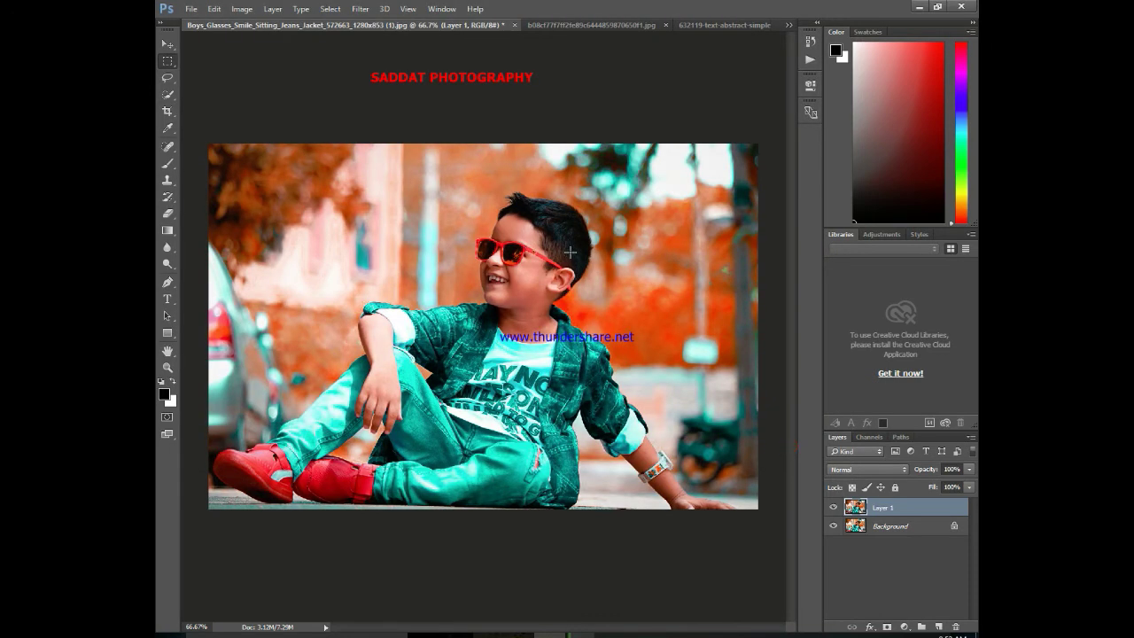
- Bring the Reckless Riders image into the boy photo as Layer 2
click(373, 9)
click(623, 81)
click(552, 27)
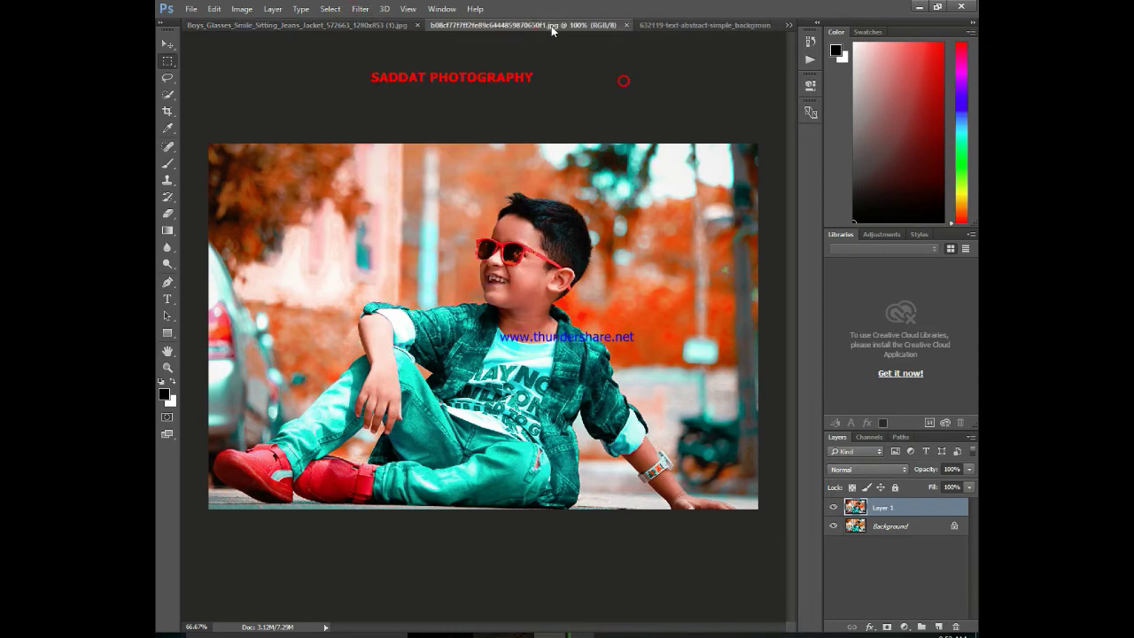
click(355, 26)
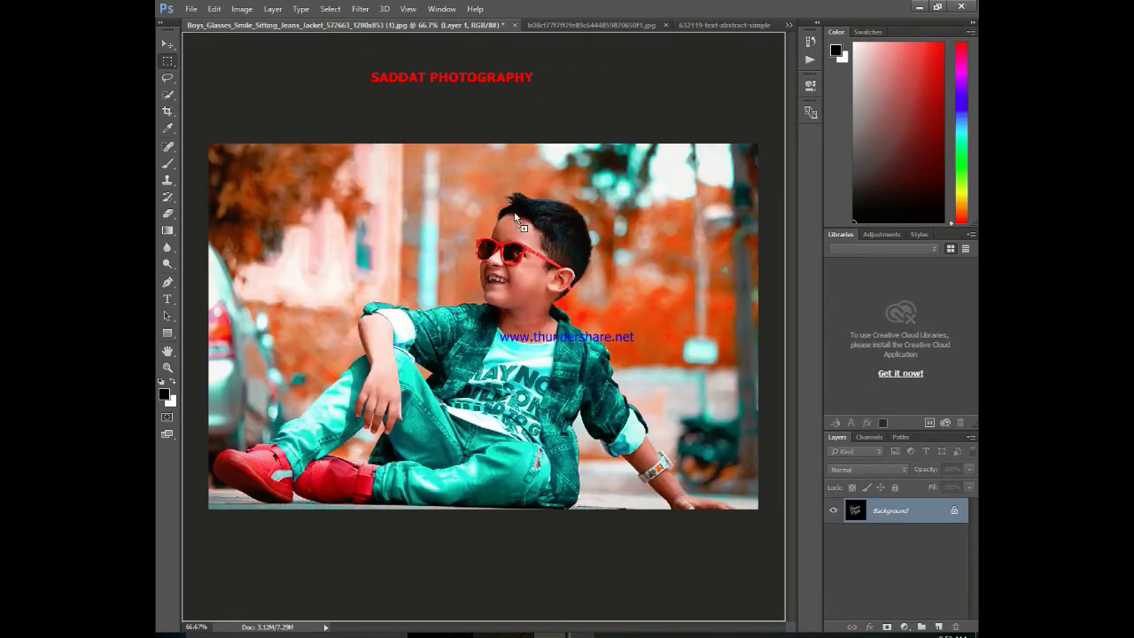
drag(515, 214, 400, 281)
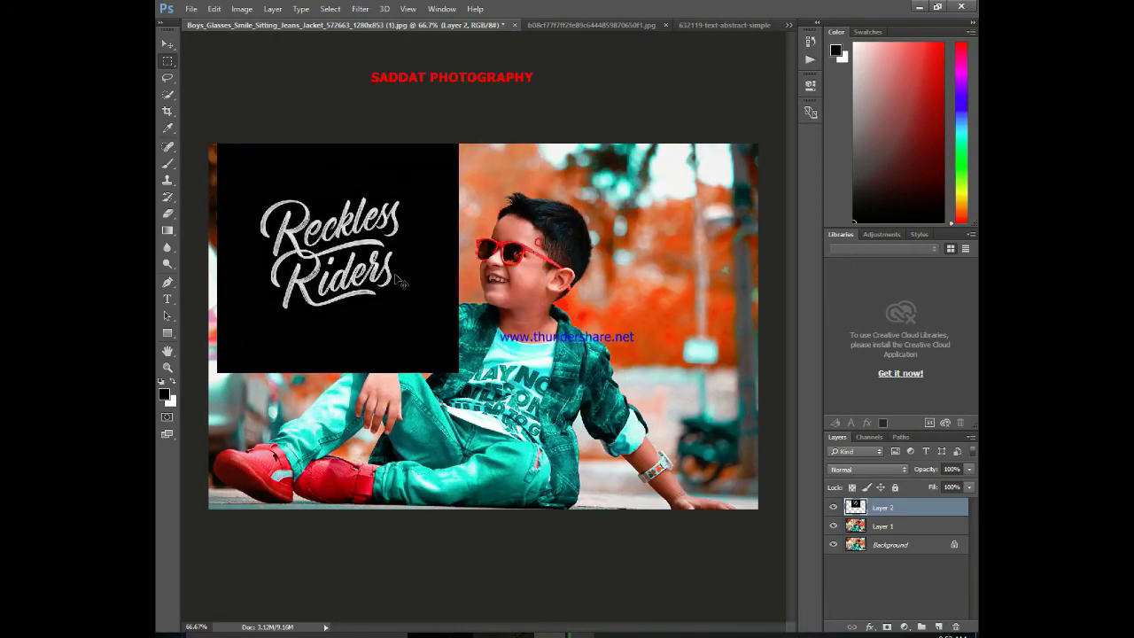
- Set the lettering layer's blend mode to Screen so its black box vanishes
click(903, 470)
click(909, 253)
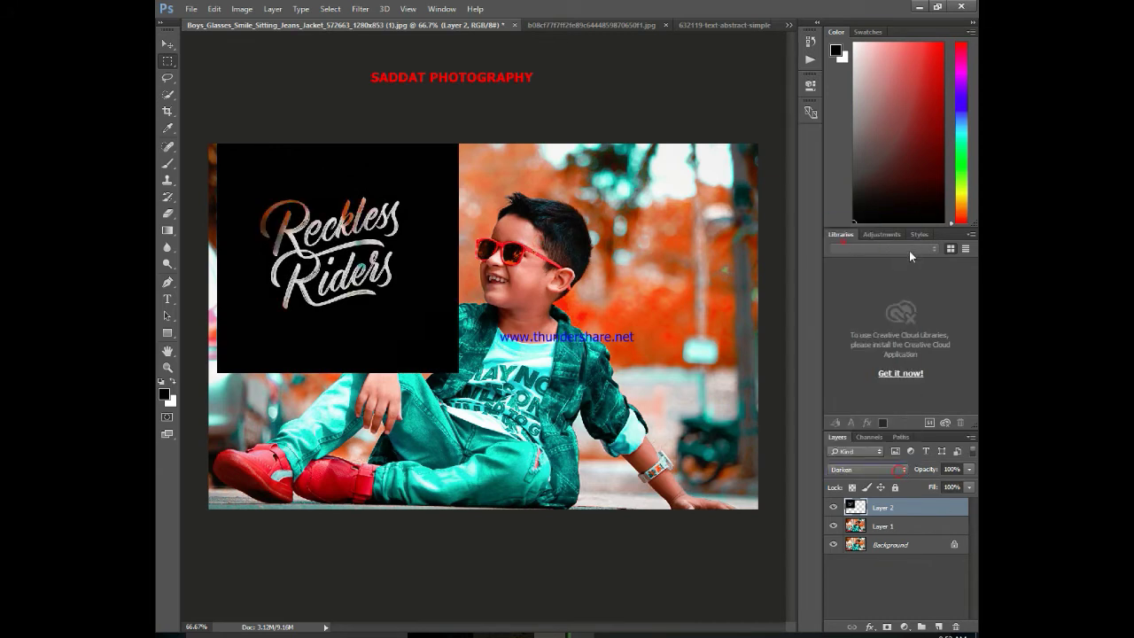
key(Down)
key(Down)
key(Down)
key(Down)
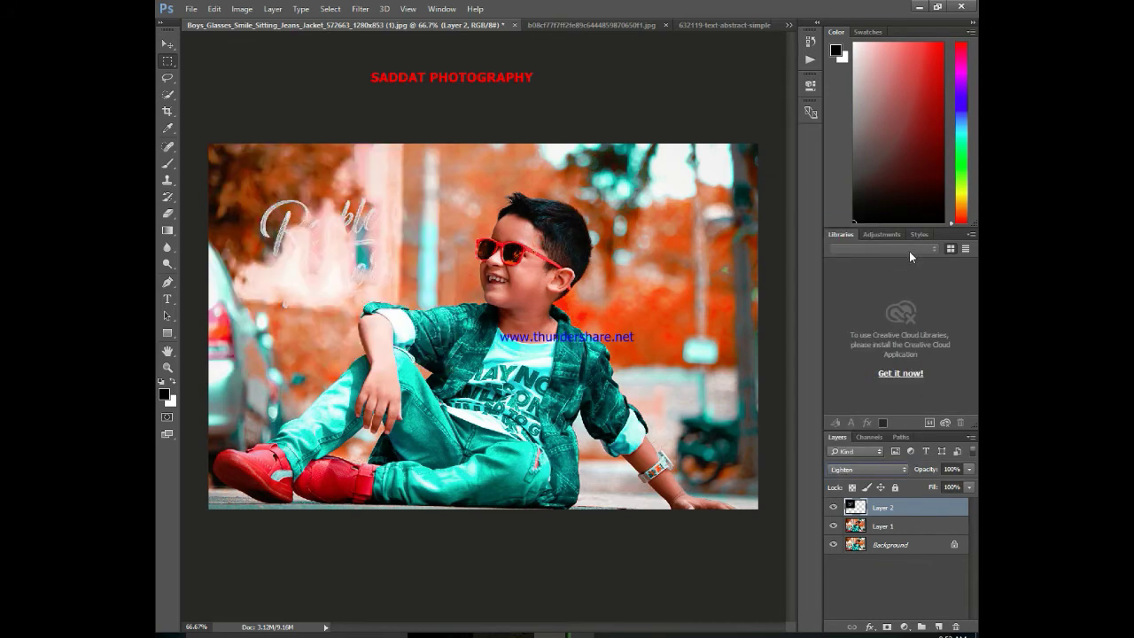
key(Down)
key(Down)
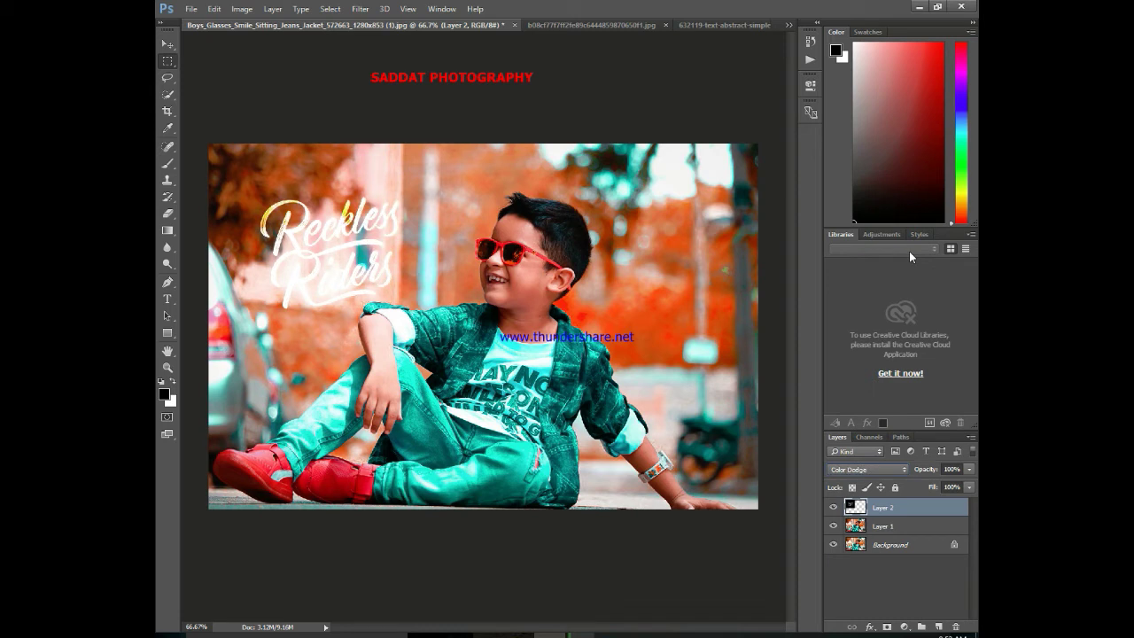
key(Up)
- Shrink the lettering, move it lower-left, and tilt it slightly clockwise
key(ctrl+t)
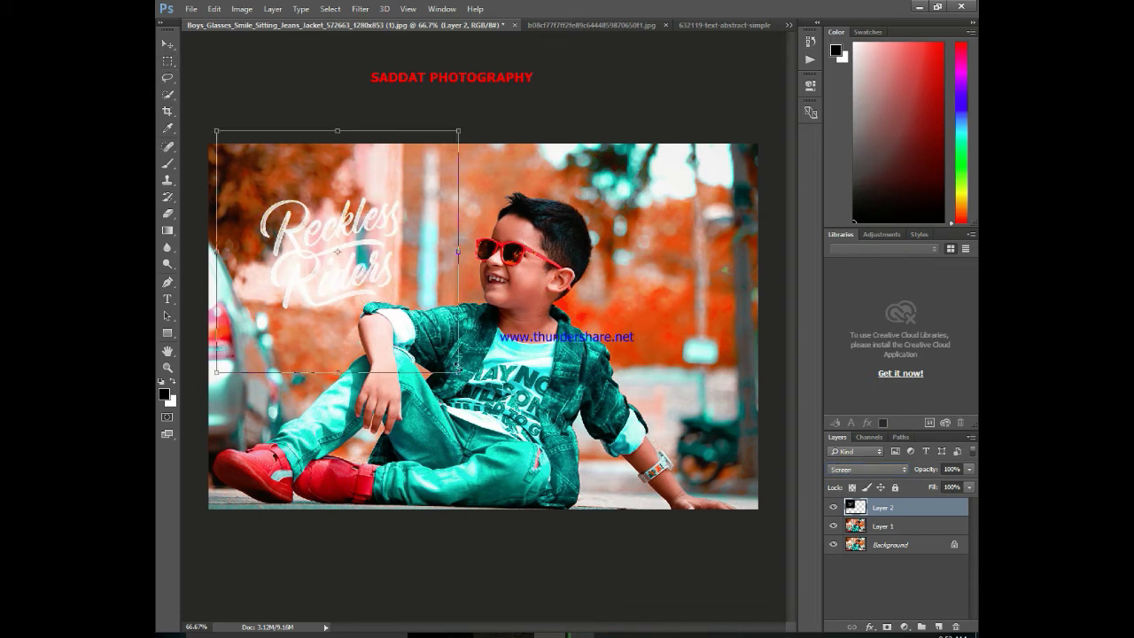
mouse_move(458, 371)
mouse_down()
mouse_move(356, 255)
mouse_move(354, 344)
mouse_move(378, 376)
mouse_up()
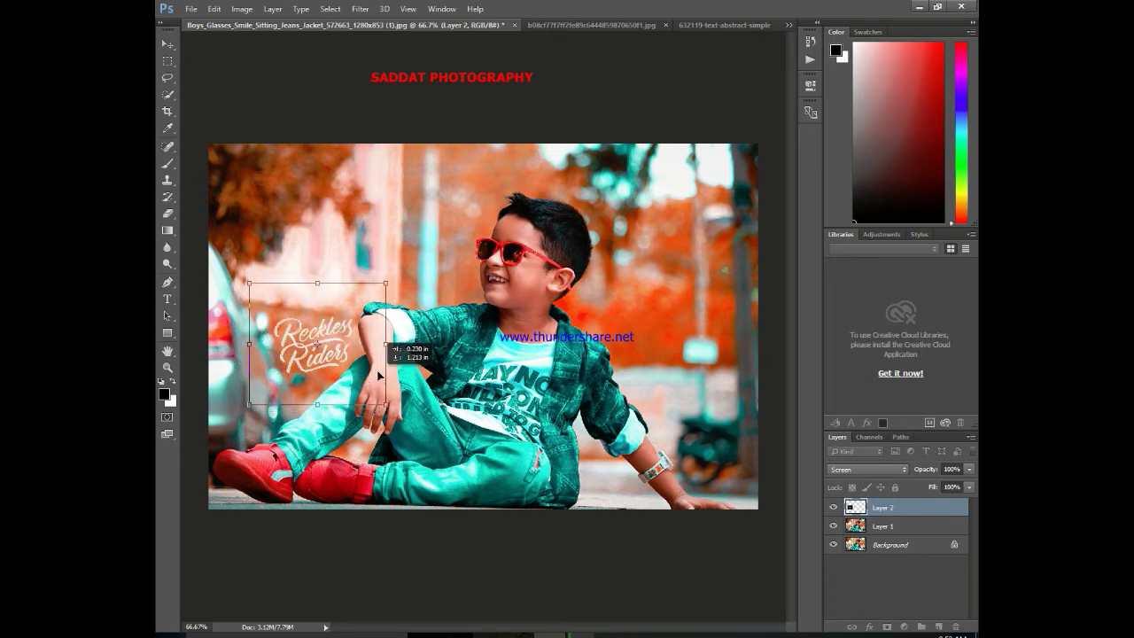
drag(448, 412, 446, 418)
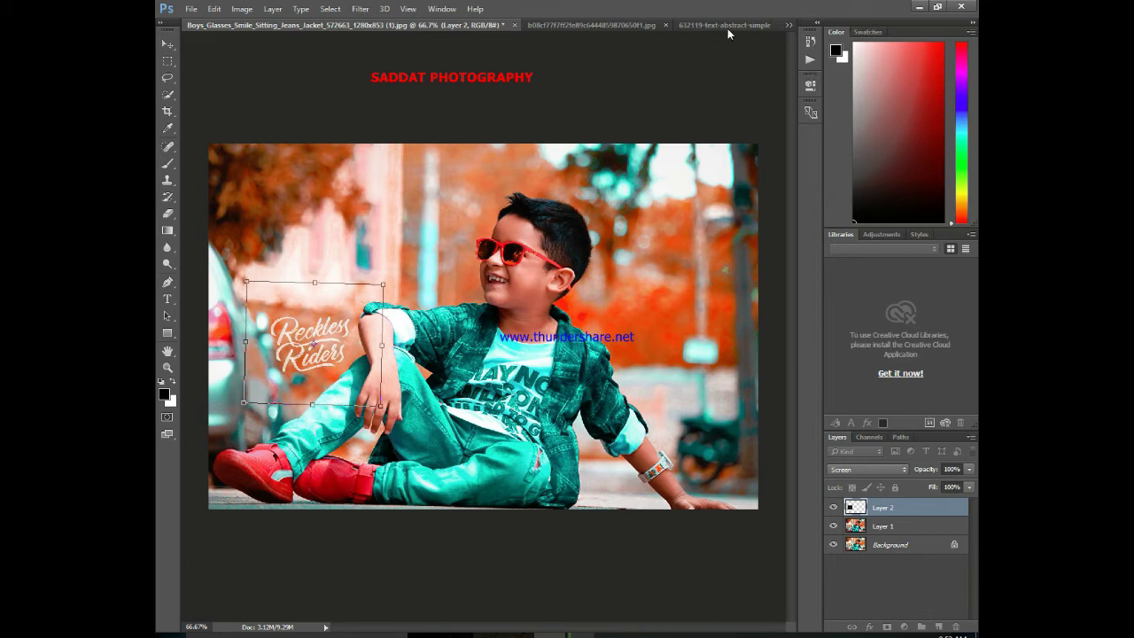
click(163, 47)
click(517, 252)
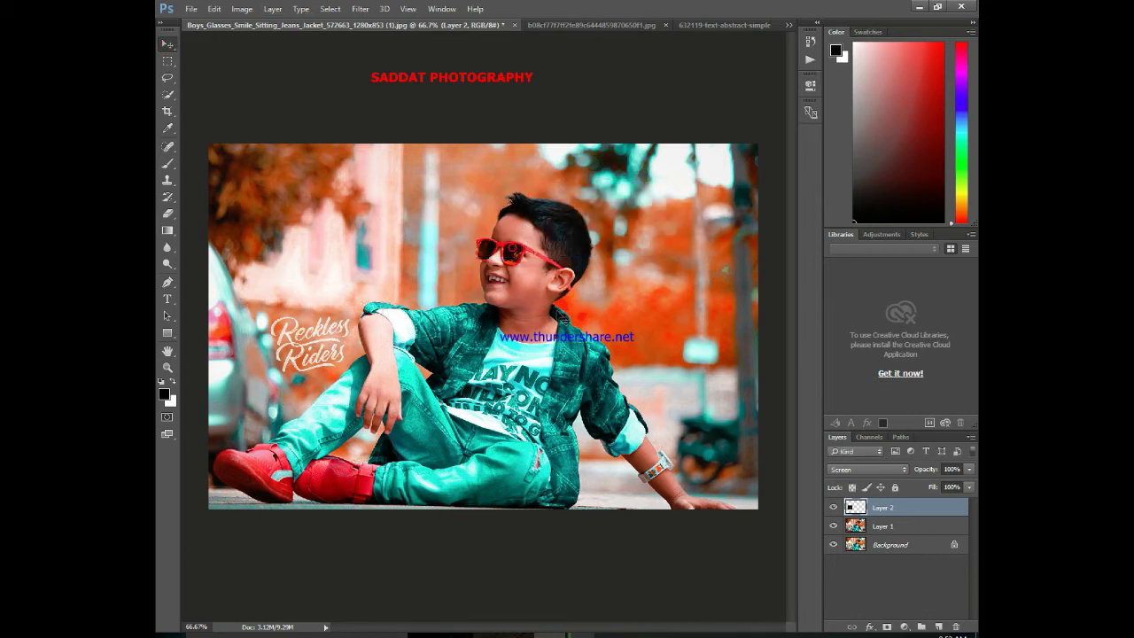
- Bring the ALONE artwork into the boy photo as Layer 3
click(620, 26)
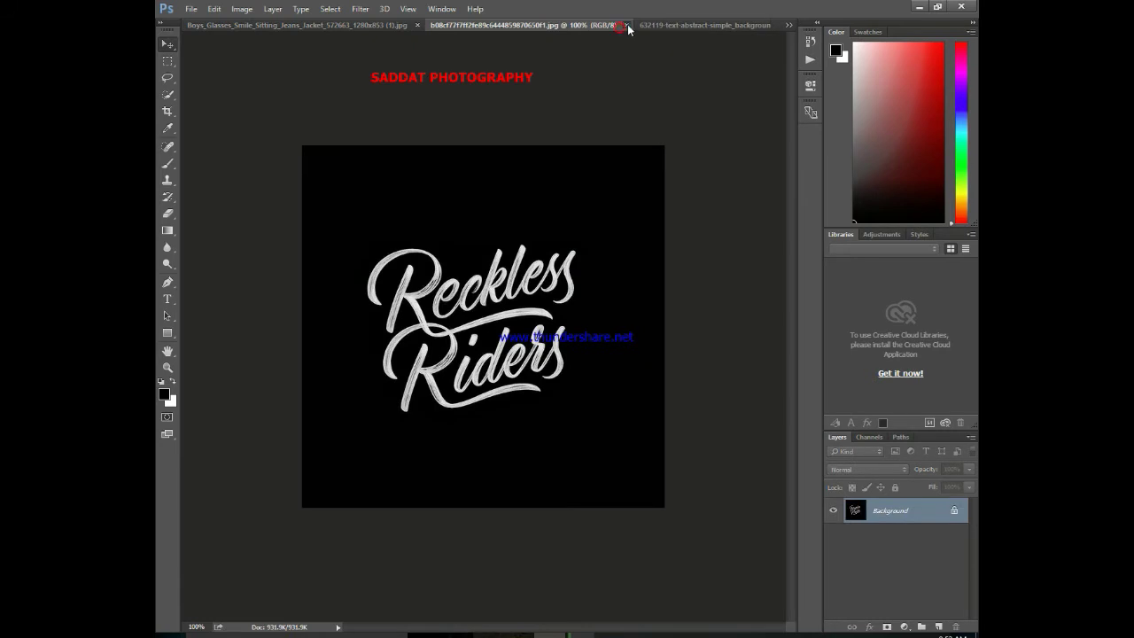
click(624, 24)
drag(565, 181, 601, 278)
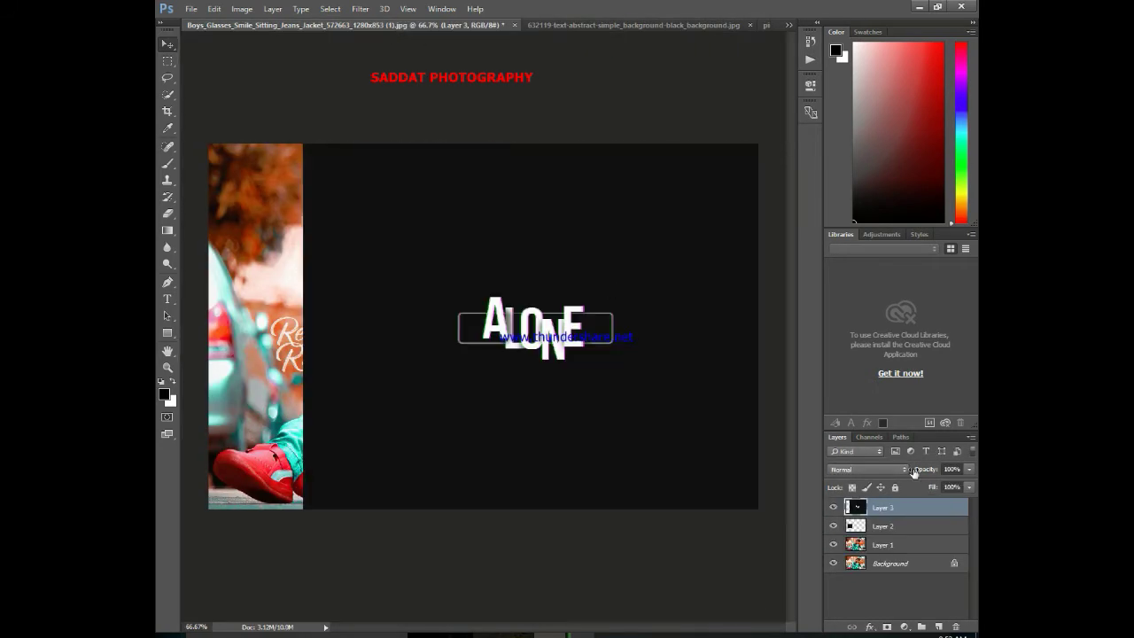
- Set the ALONE layer's blend mode to Lighten so only white letters show
click(880, 468)
click(853, 244)
key(Down)
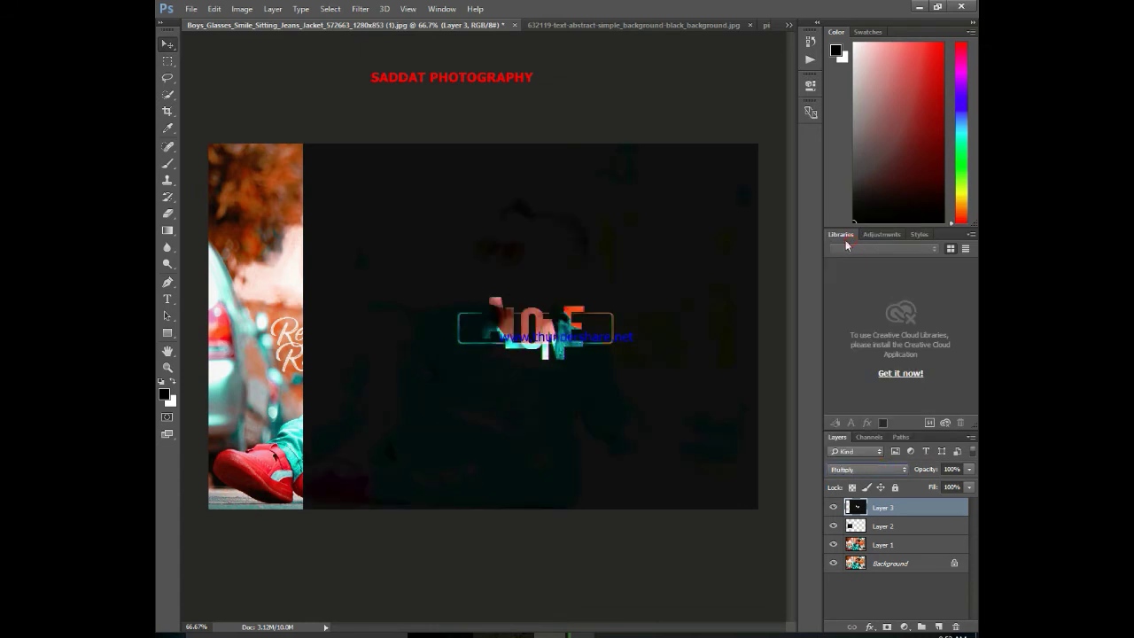
key(Down)
key(Down)
key(Down)
key(Down)
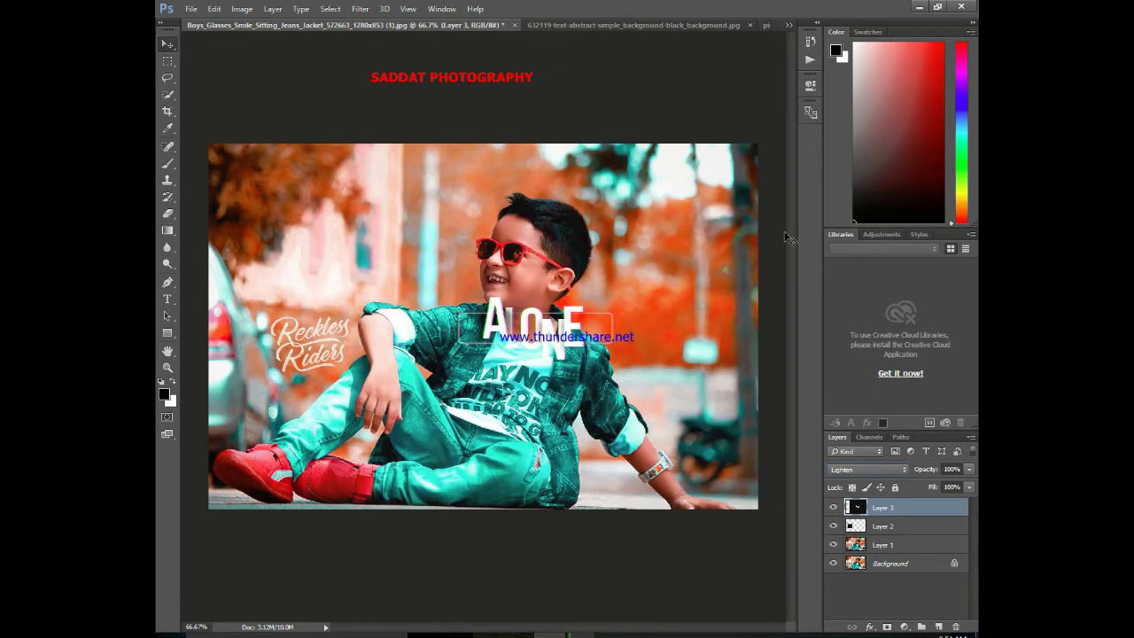
- Move the ALONE text to the upper right and shrink it
drag(547, 281, 644, 161)
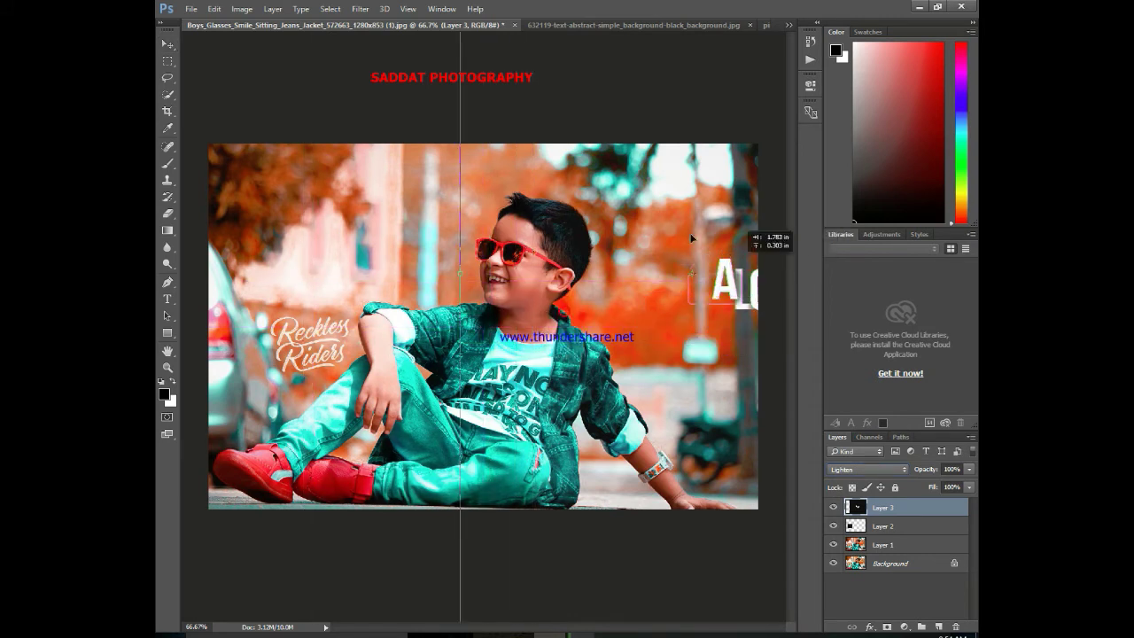
key(ctrl+t)
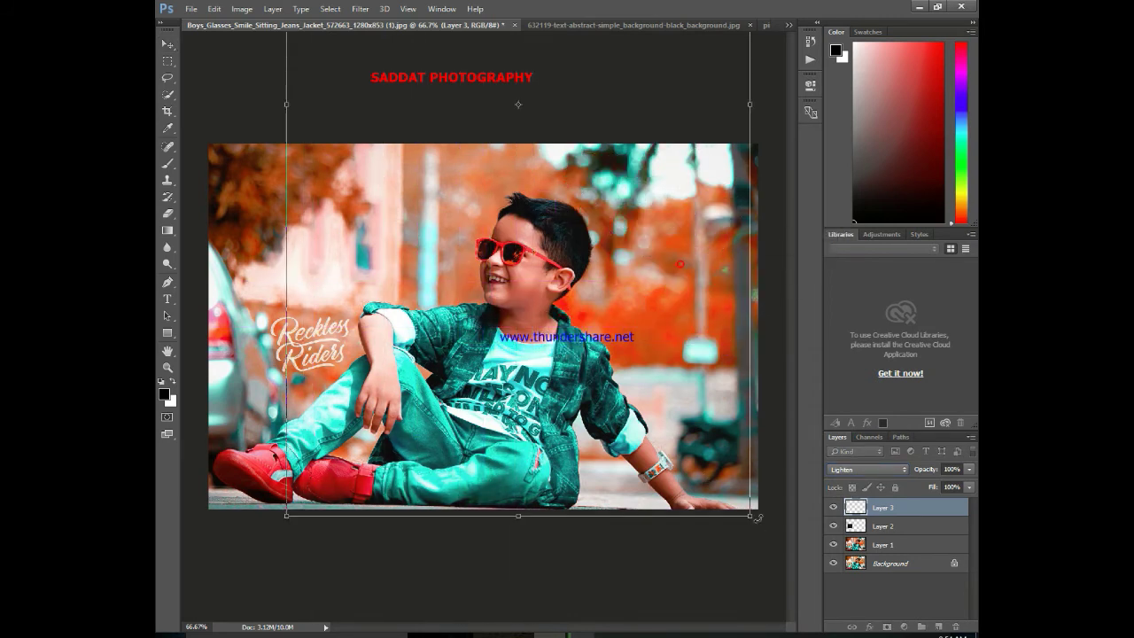
mouse_move(679, 263)
mouse_down()
mouse_move(696, 361)
mouse_move(725, 397)
mouse_move(729, 343)
mouse_move(749, 346)
mouse_move(746, 330)
mouse_up()
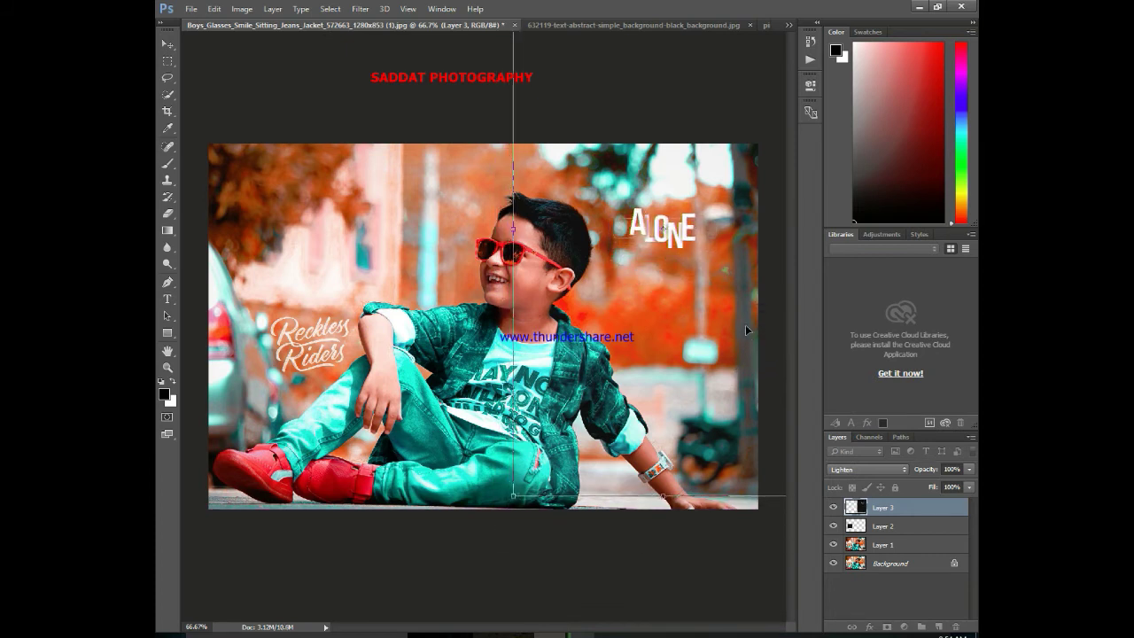
click(168, 42)
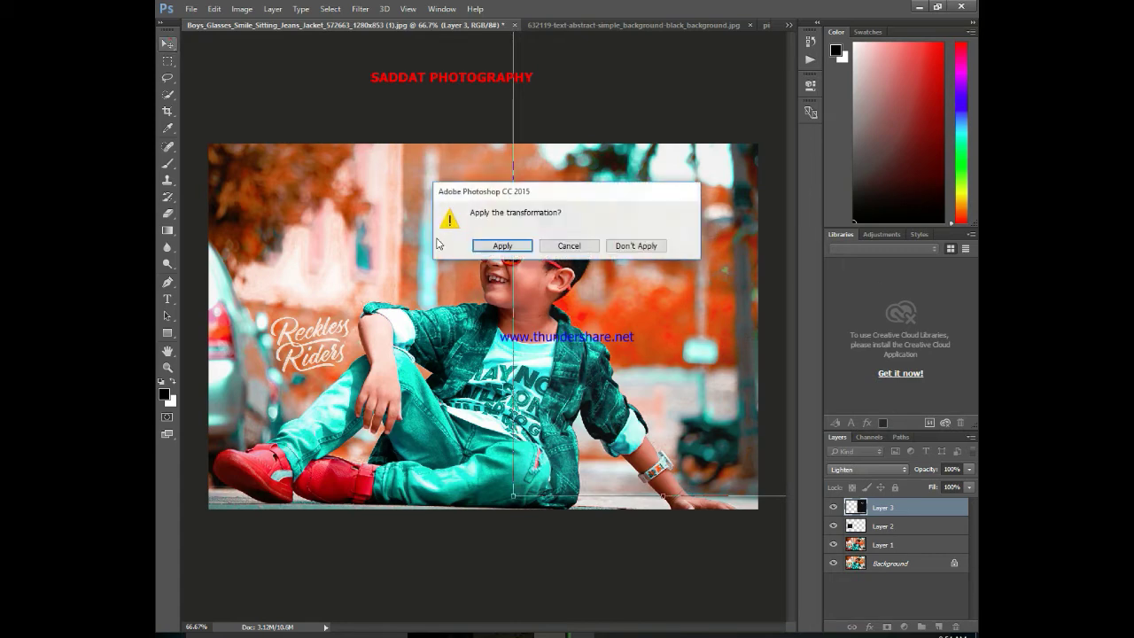
key(Return)
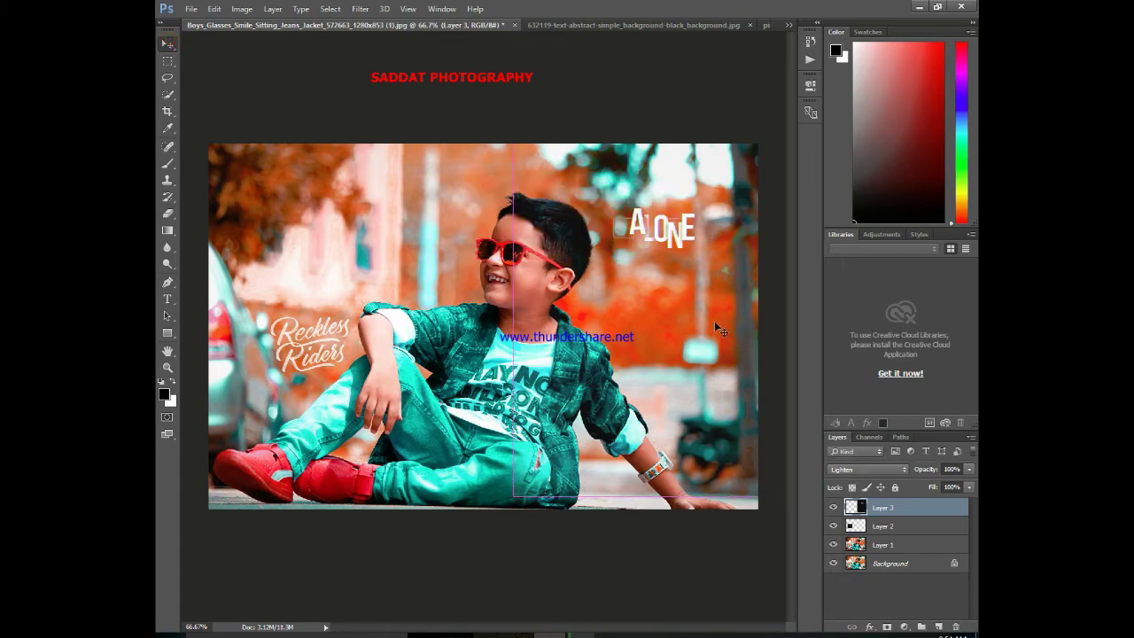
key(ctrl+l)
- Apply Levels to the ALONE layer with input values 72, 0.83 and 211
drag(567, 140, 406, 157)
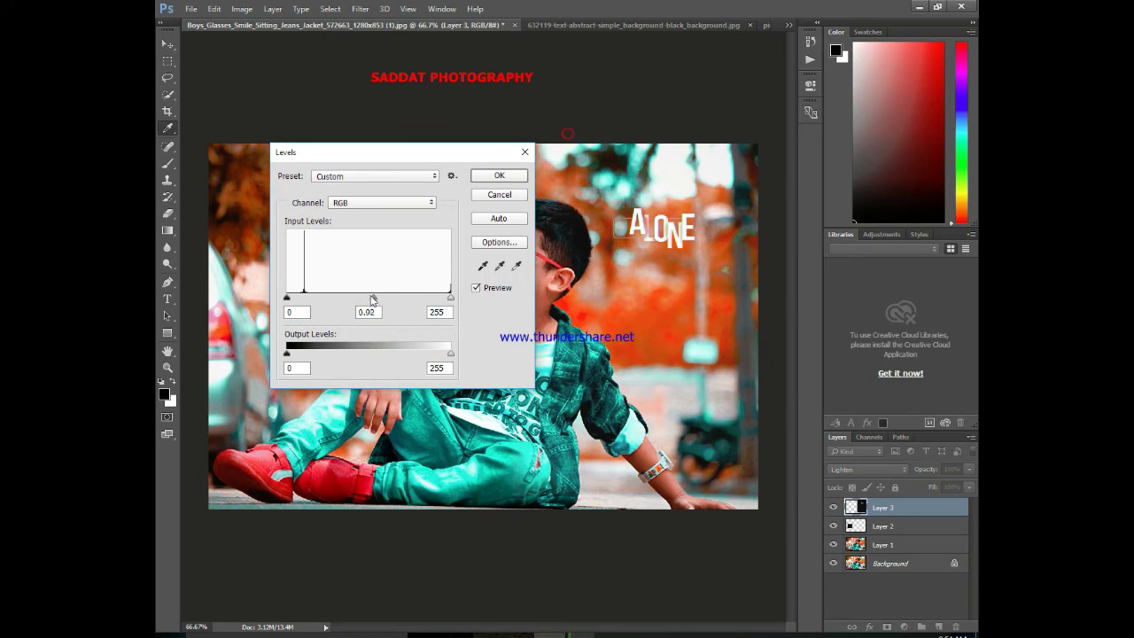
drag(373, 298, 371, 298)
drag(448, 299, 423, 299)
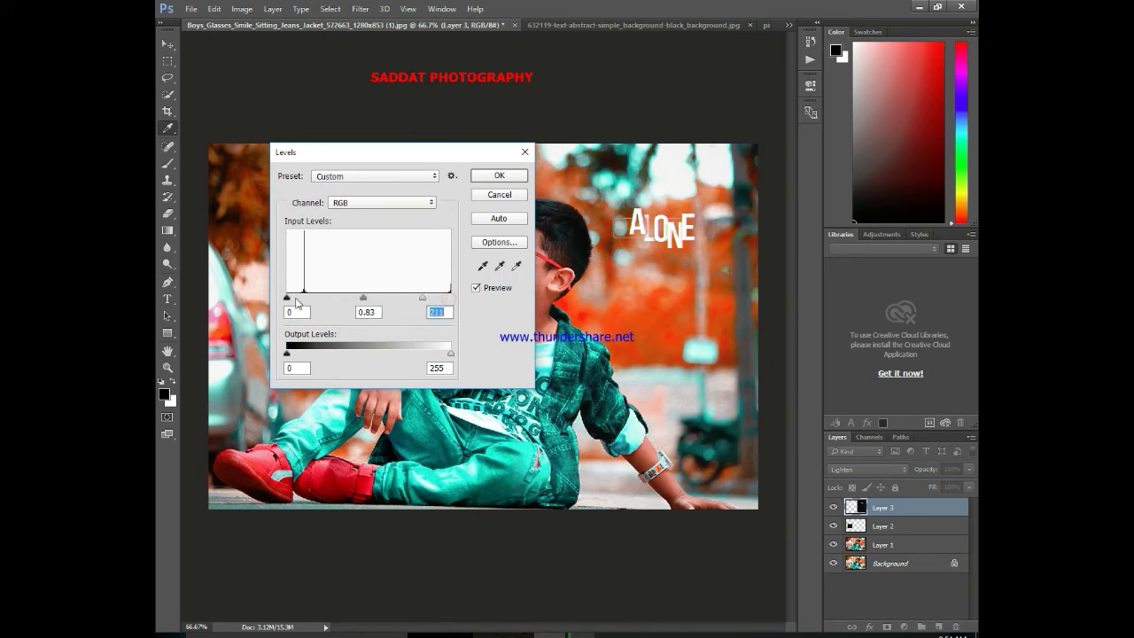
drag(320, 298, 420, 297)
click(486, 175)
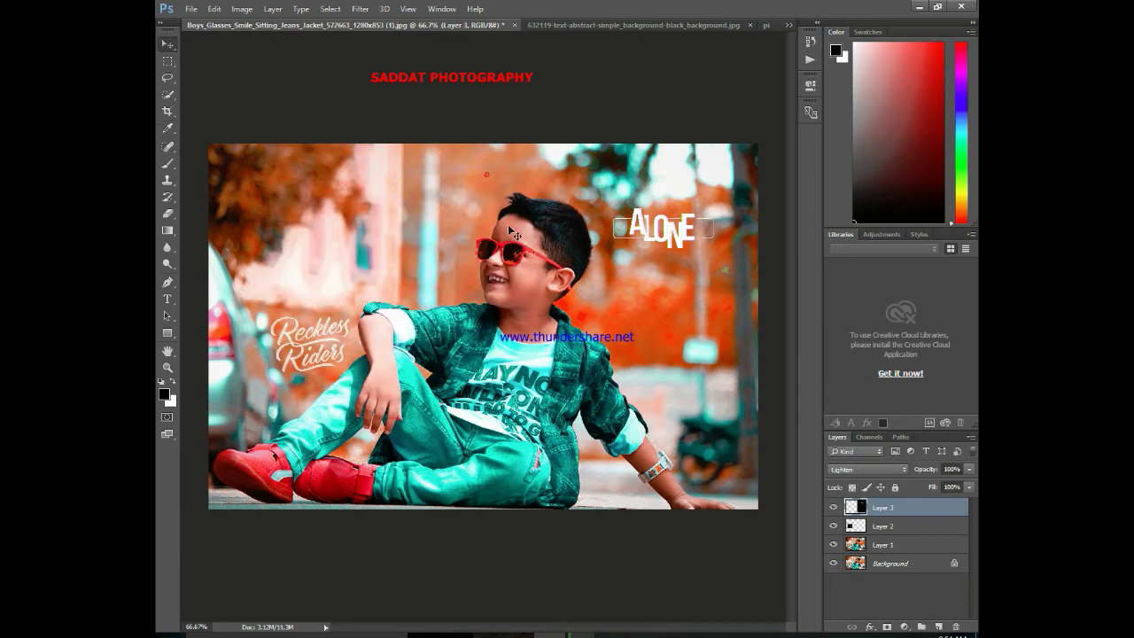
click(170, 215)
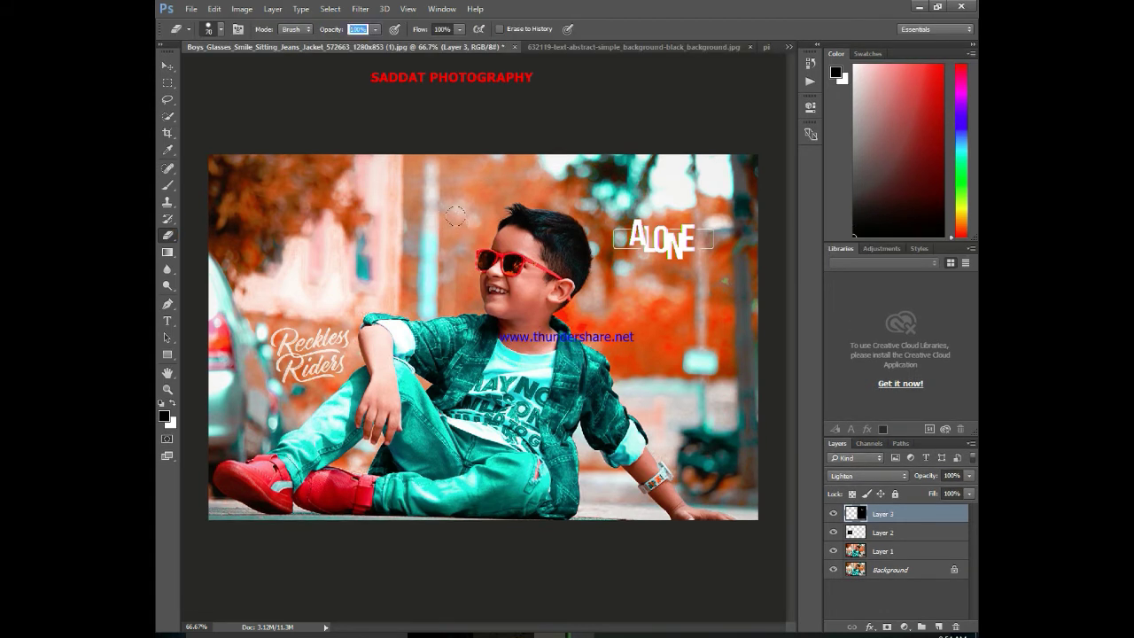
- Fade the ALONE layer's box edges with a soft round eraser brush
right_click(297, 165)
double_click(320, 282)
drag(633, 235, 691, 241)
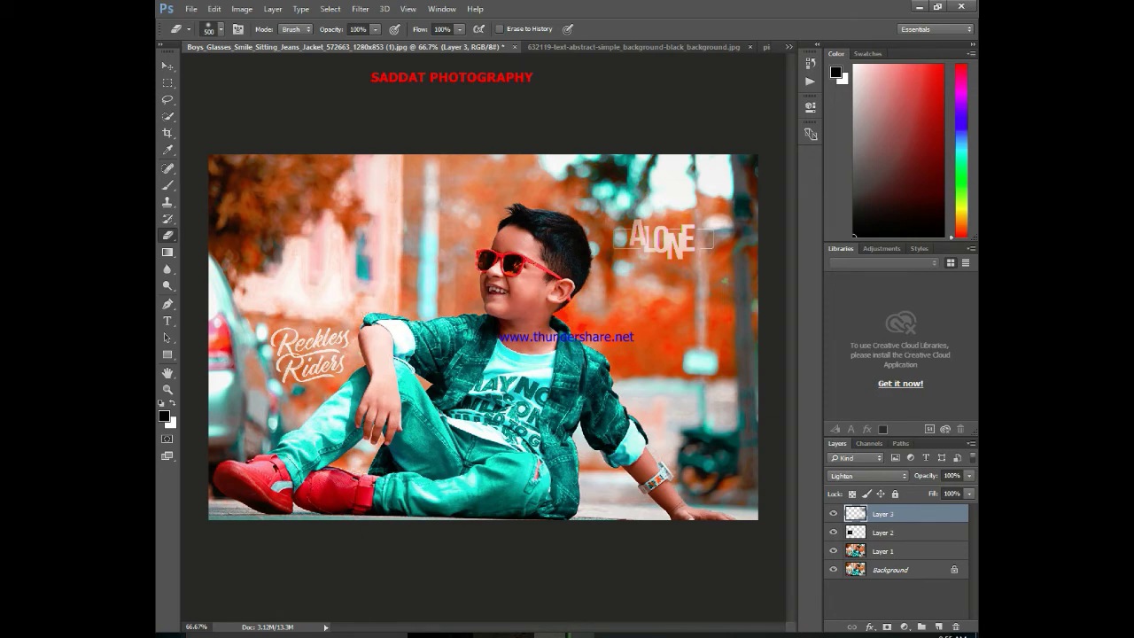
- Close the ALONE source document and bring up the pink logo document
click(645, 49)
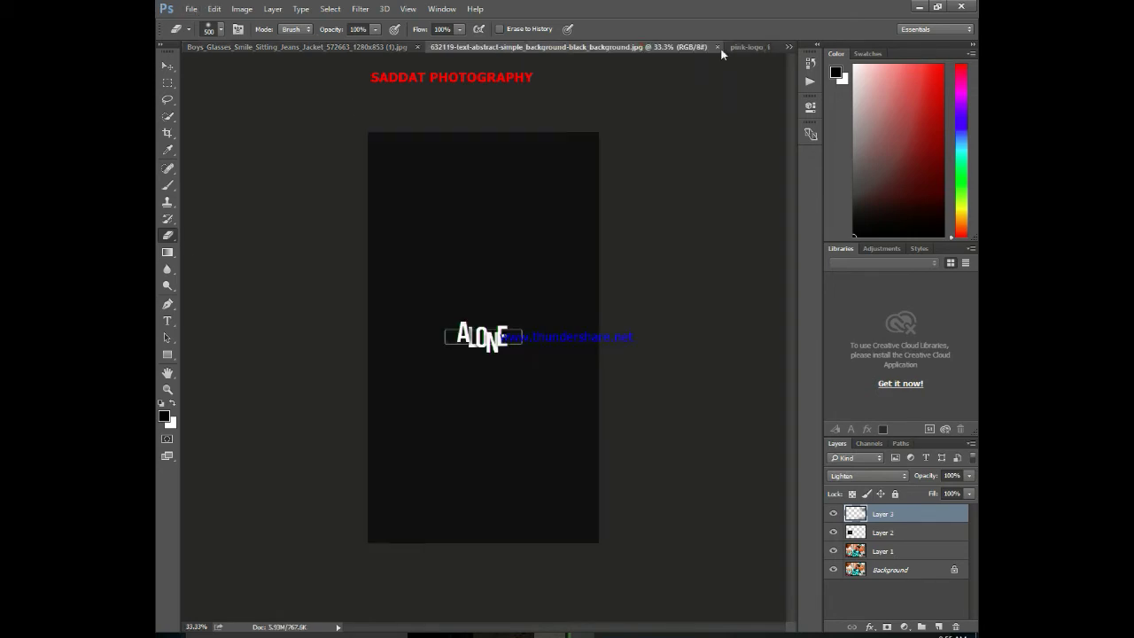
click(718, 46)
click(631, 46)
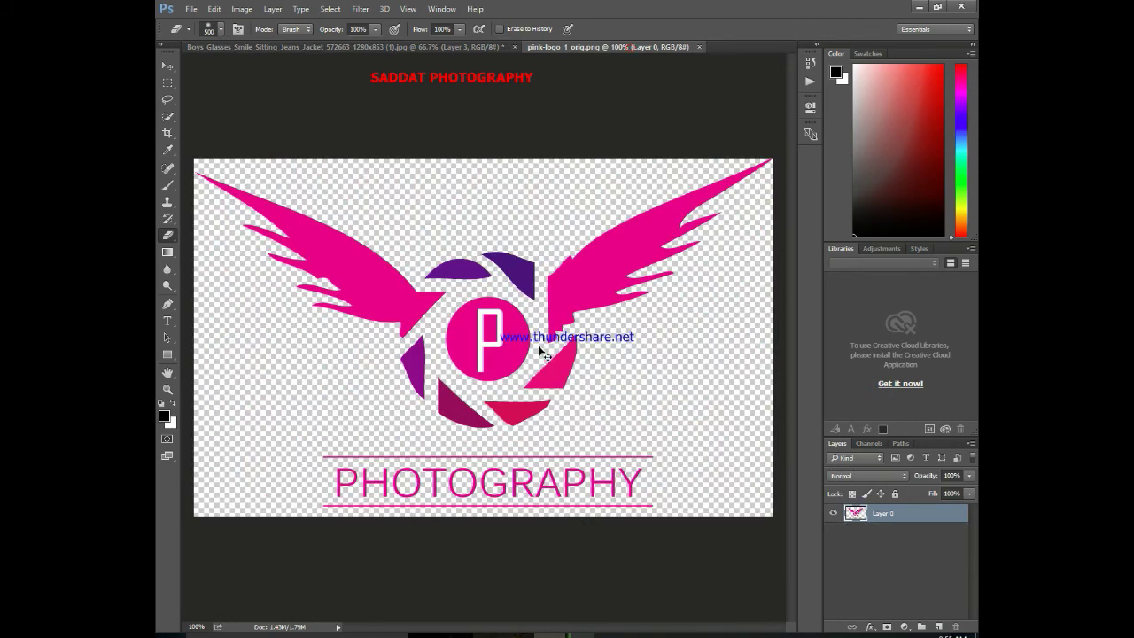
- Copy the pink winged logo into the boy photo and shrink it to a small mark
mouse_move(541, 348)
mouse_down()
mouse_move(460, 44)
mouse_move(540, 276)
mouse_up()
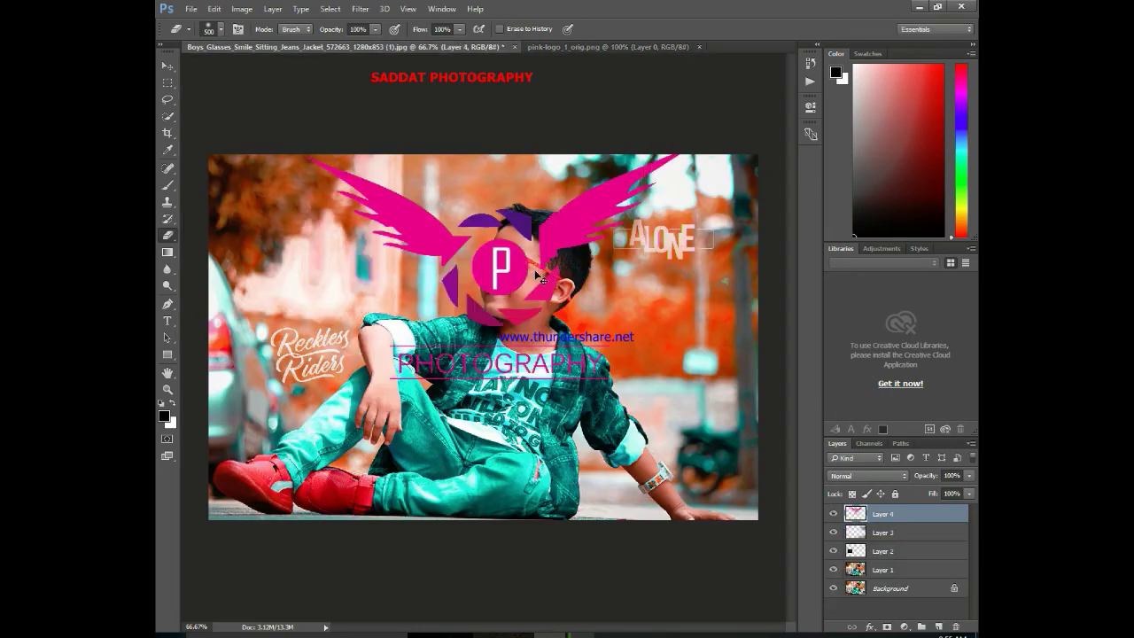
key(ctrl+t)
drag(692, 378, 349, 167)
click(740, 28)
key(e)
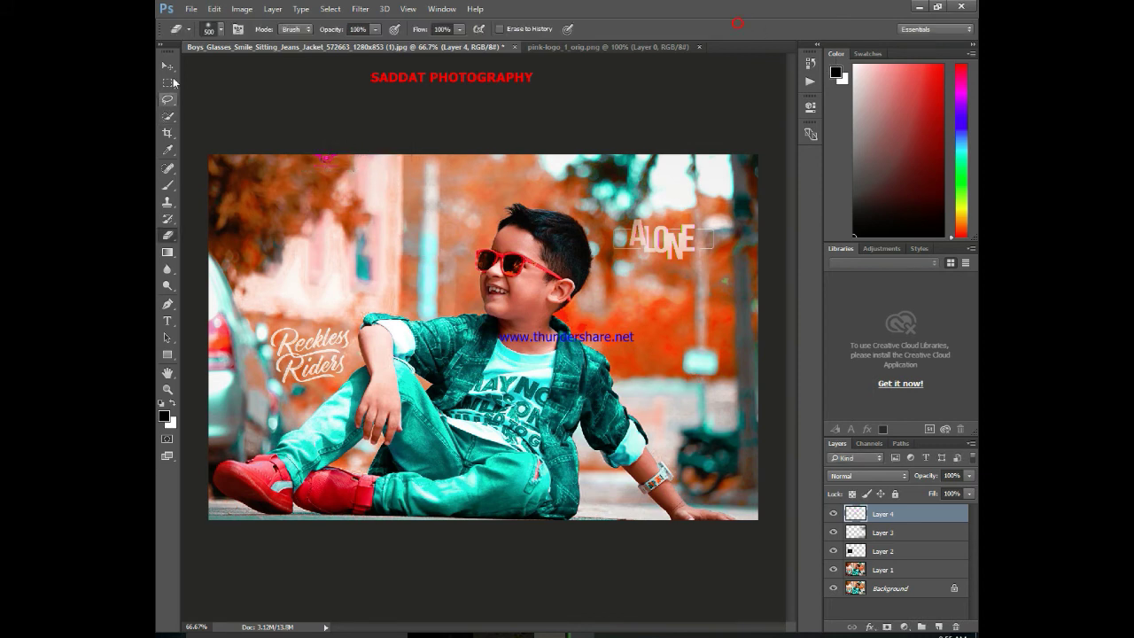
- Move the logo down beside the boy and stretch it taller, undoing an accidental photo move
click(168, 66)
drag(319, 216, 648, 465)
key(ctrl+t)
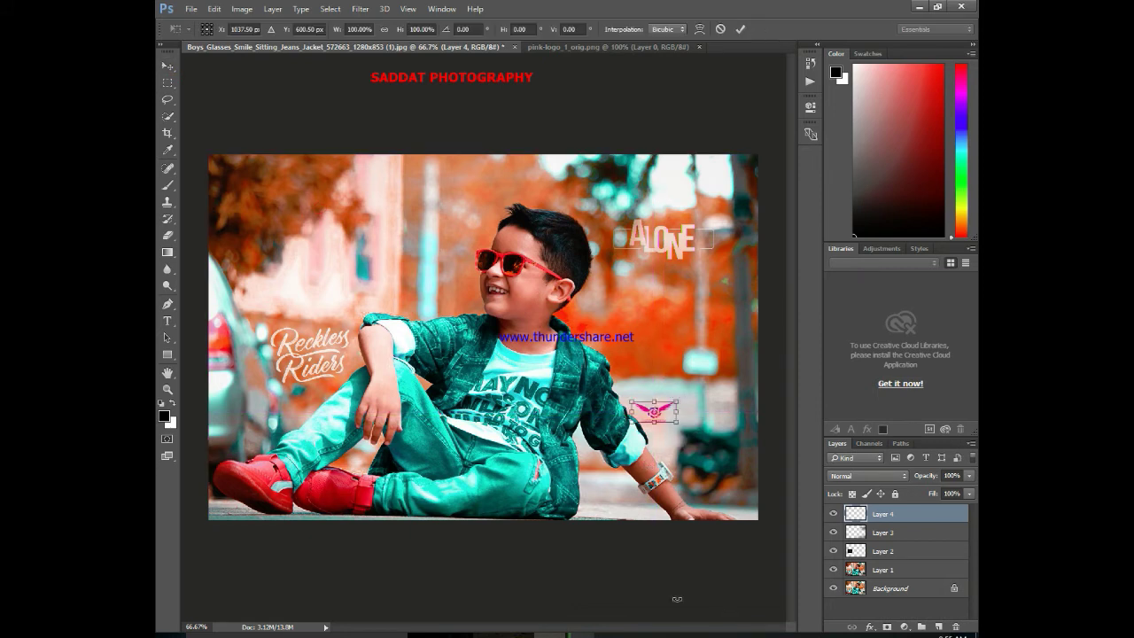
mouse_move(647, 393)
mouse_down()
mouse_move(666, 423)
mouse_move(693, 423)
mouse_up()
click(741, 33)
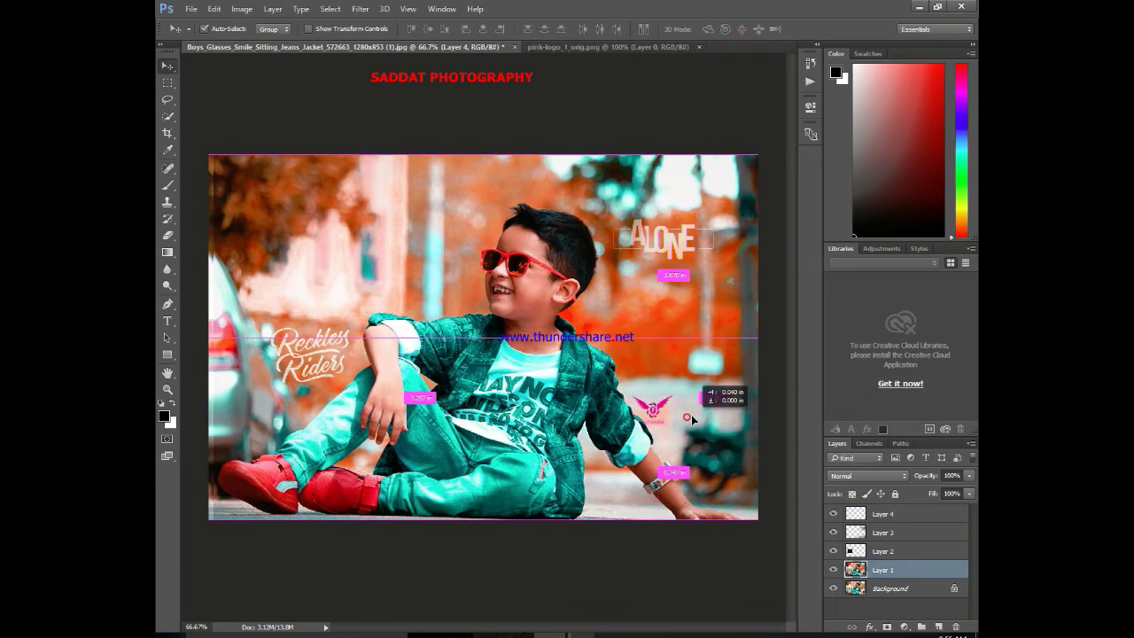
key(ctrl+z)
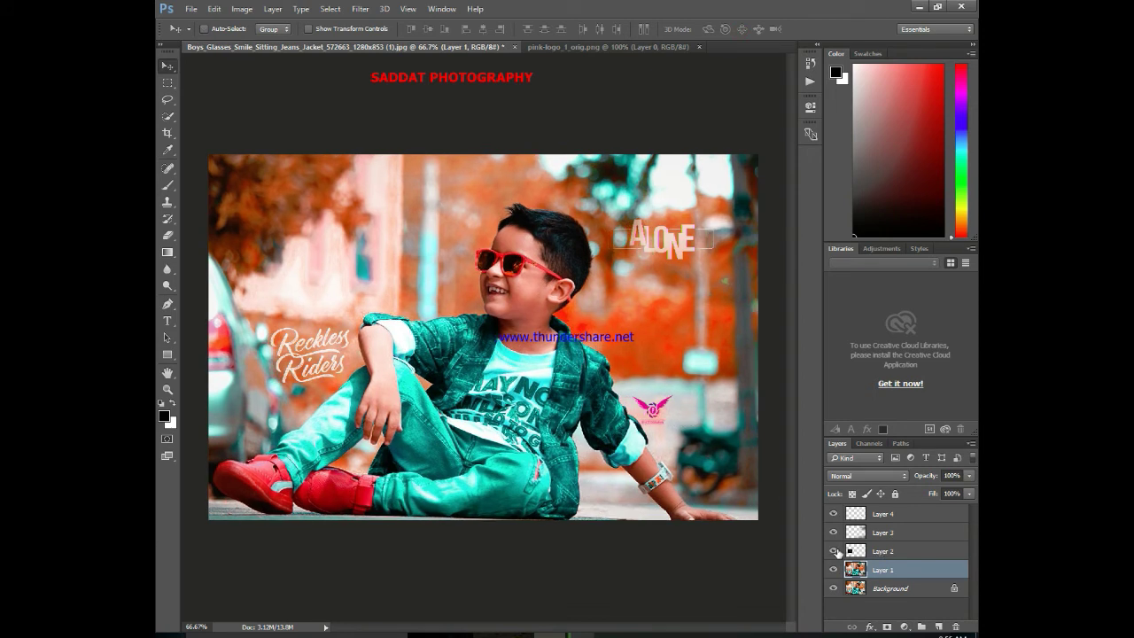
- Fine-tune the logo's position and proportions right of the boy, below the web address
click(886, 514)
drag(661, 409, 663, 393)
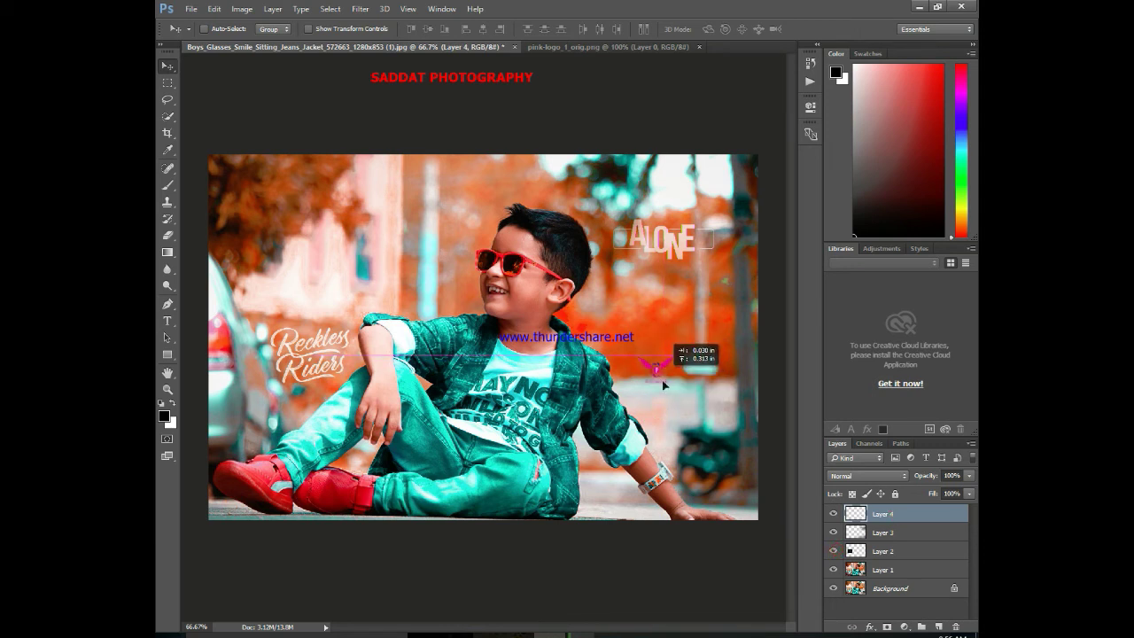
key(ctrl+t)
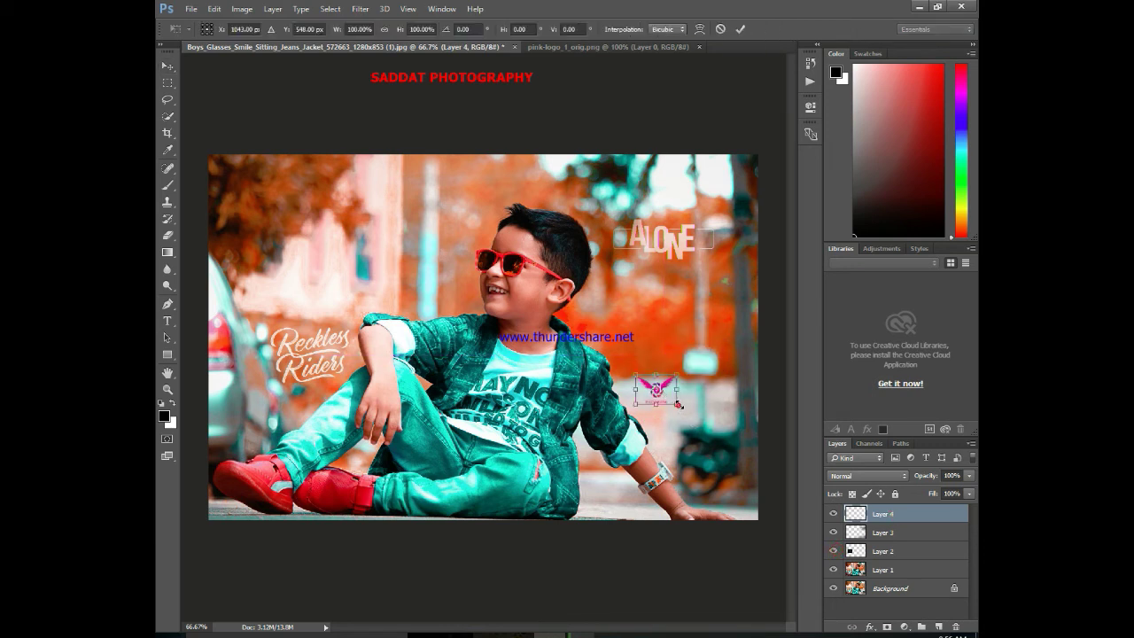
drag(677, 404, 673, 413)
key(Return)
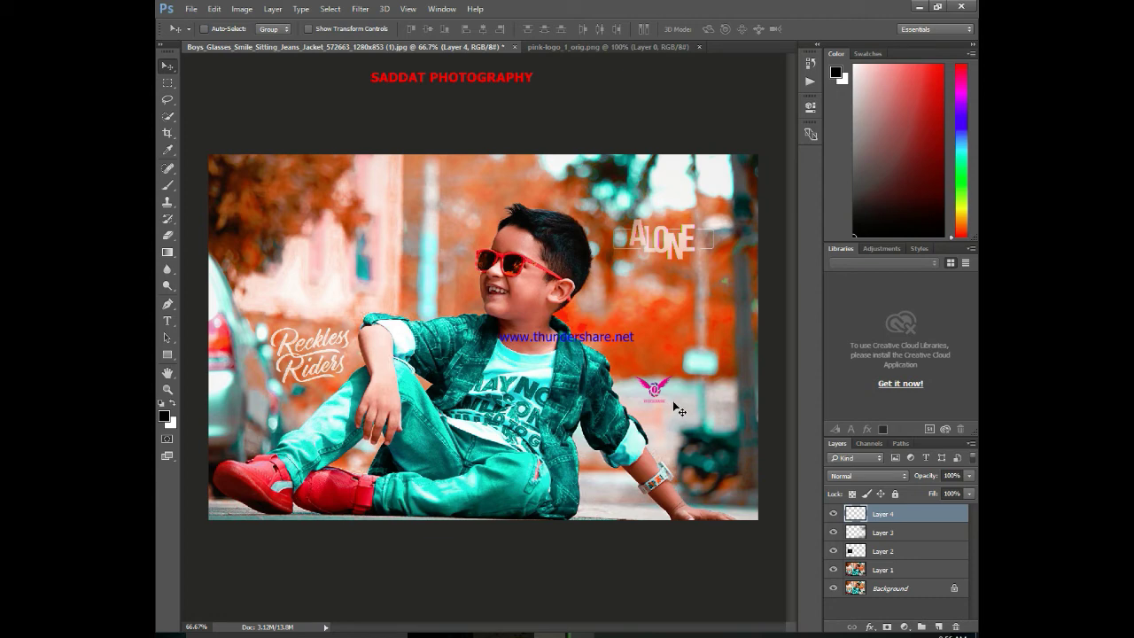
- Start Place Linked and browse to the backgrounds folder on Local Disk (D:)
click(190, 9)
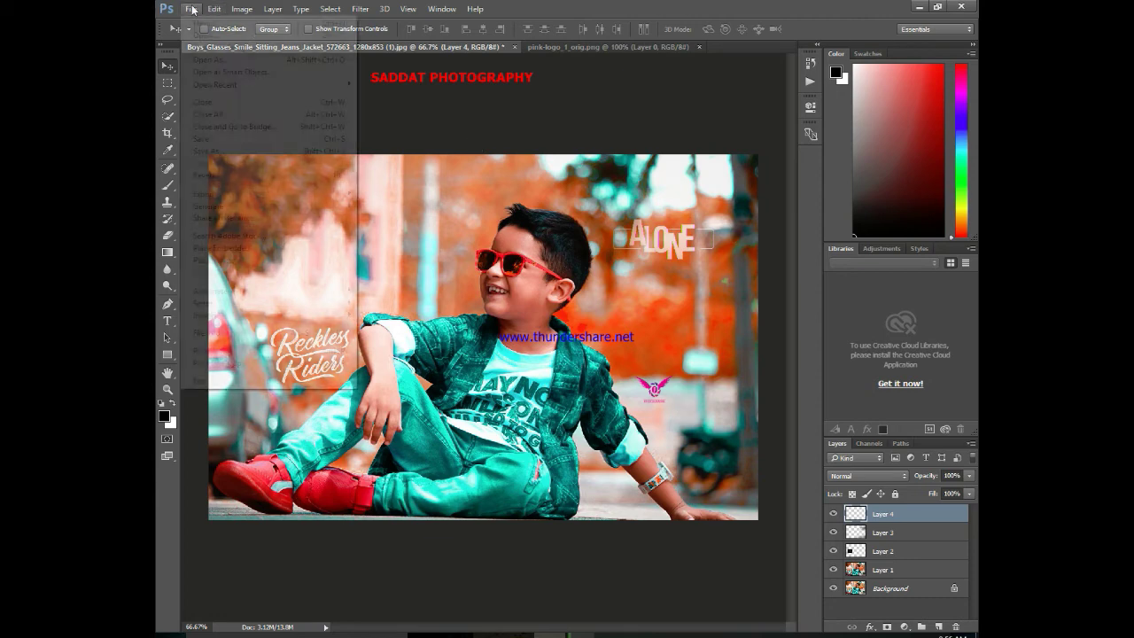
click(221, 257)
click(213, 220)
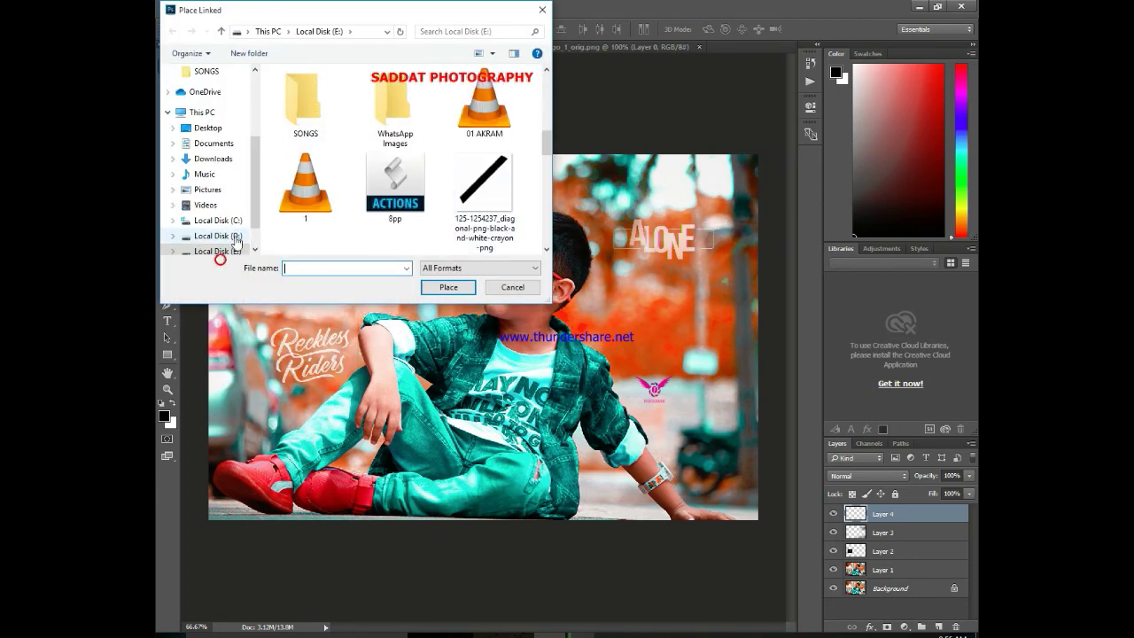
double_click(392, 124)
- Place the S.R (27) glow image from the backgrounds folder into the photo
scroll(485, 115, down, 2)
scroll(484, 115, down, 2)
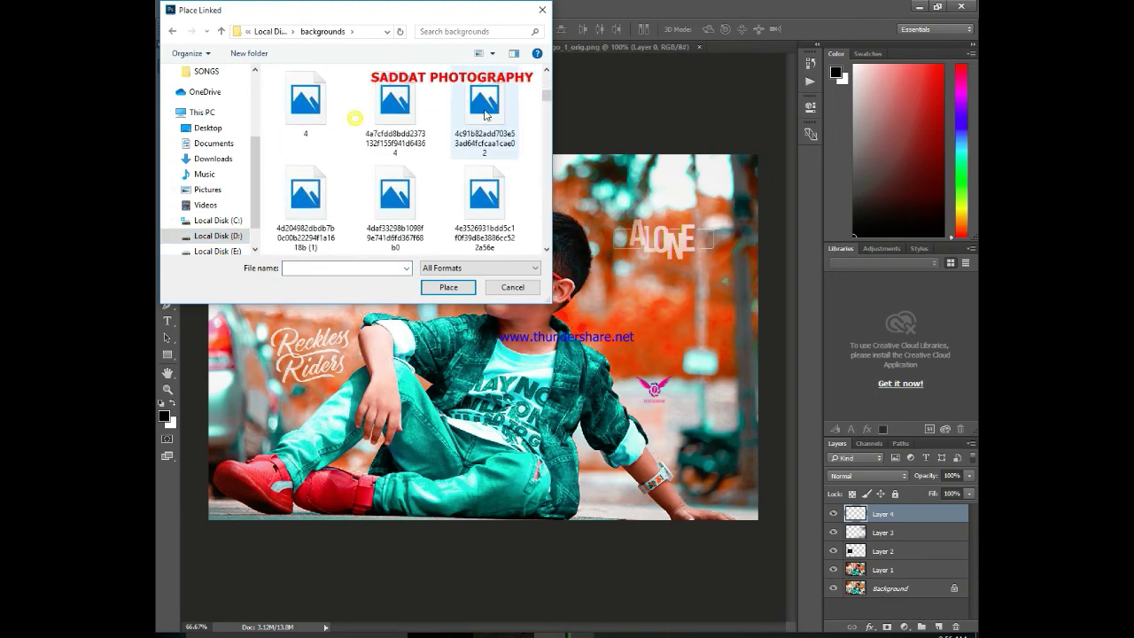
scroll(485, 115, down, 2)
scroll(484, 115, down, 2)
scroll(485, 113, down, 2)
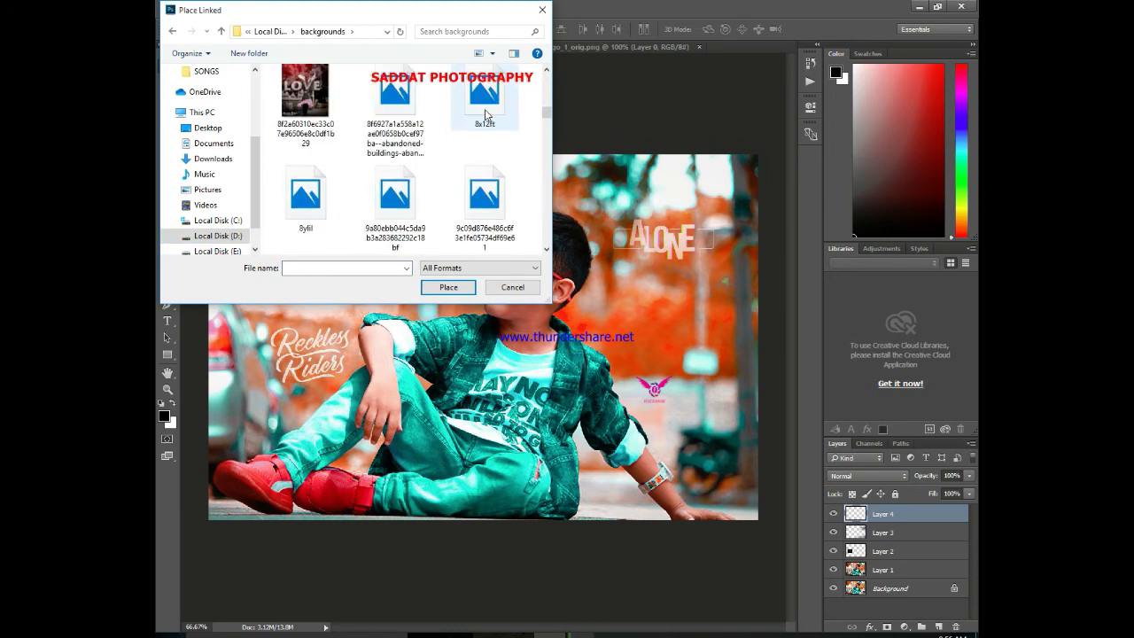
scroll(485, 114, down, 2)
scroll(485, 114, down, 2)
scroll(485, 113, down, 2)
scroll(485, 113, down, 2)
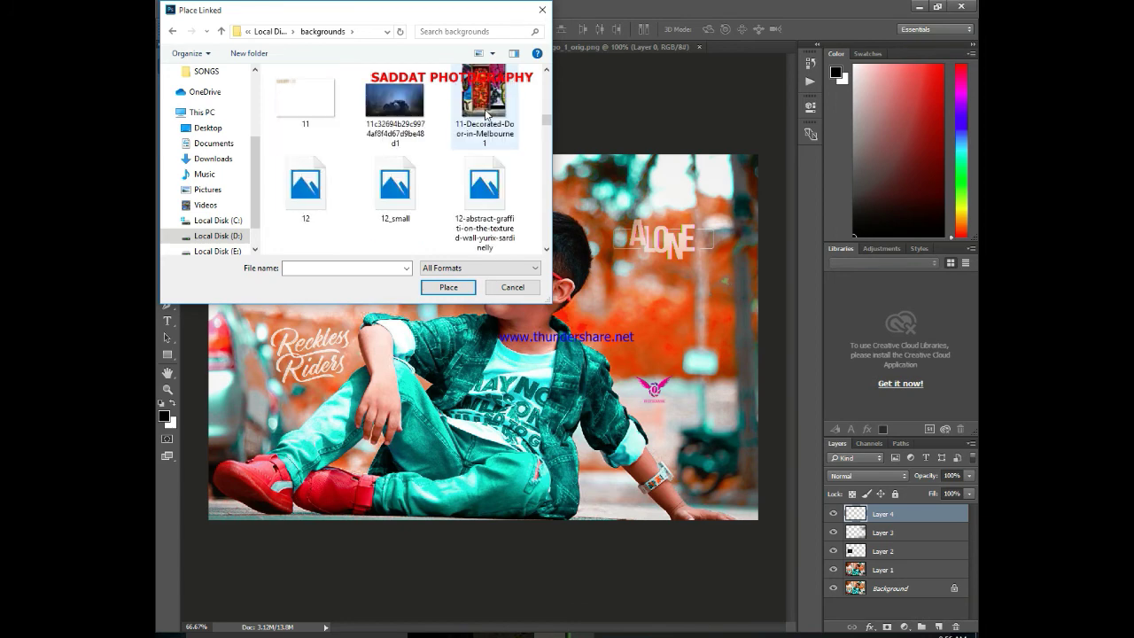
scroll(484, 113, down, 2)
scroll(486, 113, down, 2)
scroll(486, 114, down, 2)
scroll(486, 113, down, 2)
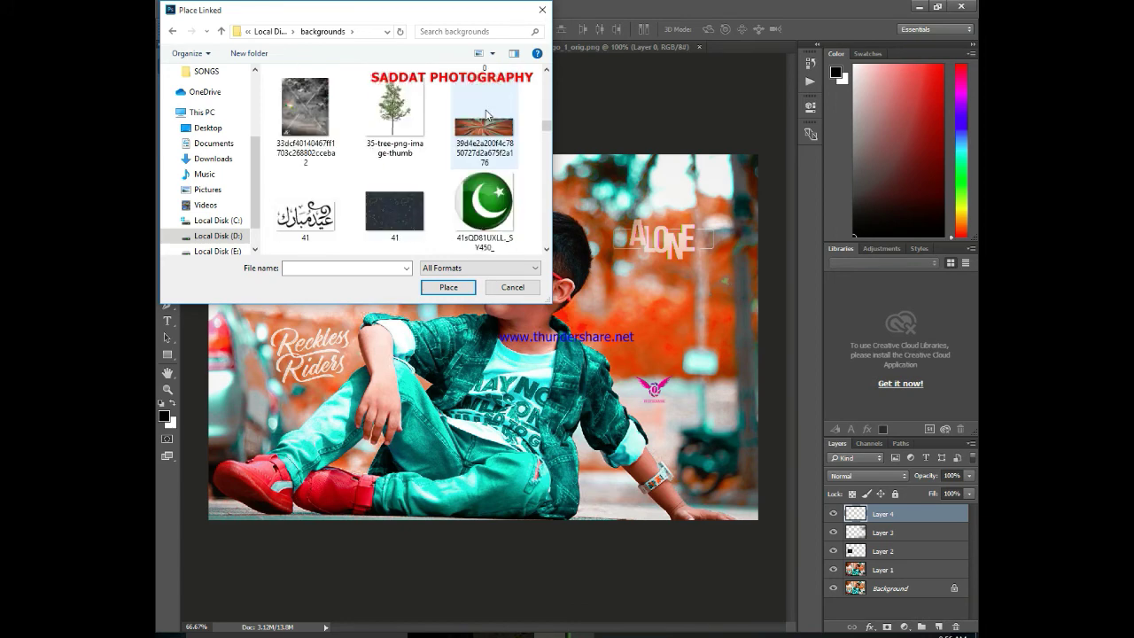
scroll(486, 114, down, 2)
scroll(486, 113, down, 2)
scroll(486, 113, down, 2)
scroll(486, 113, down, 2)
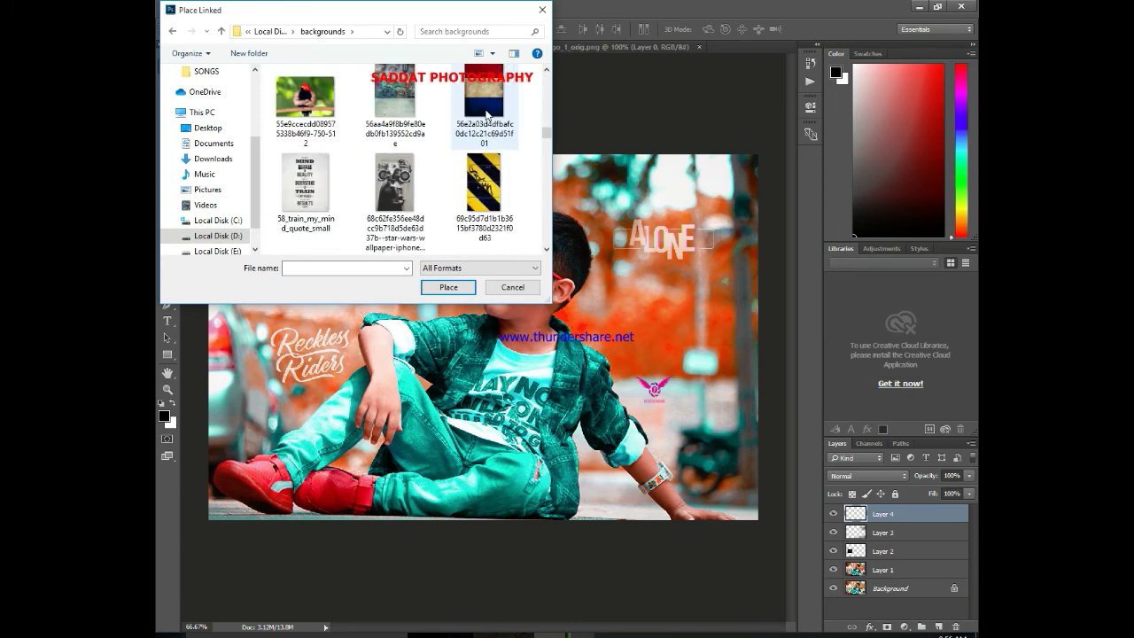
scroll(487, 113, down, 2)
scroll(487, 113, down, 2)
scroll(486, 114, down, 2)
scroll(487, 113, down, 2)
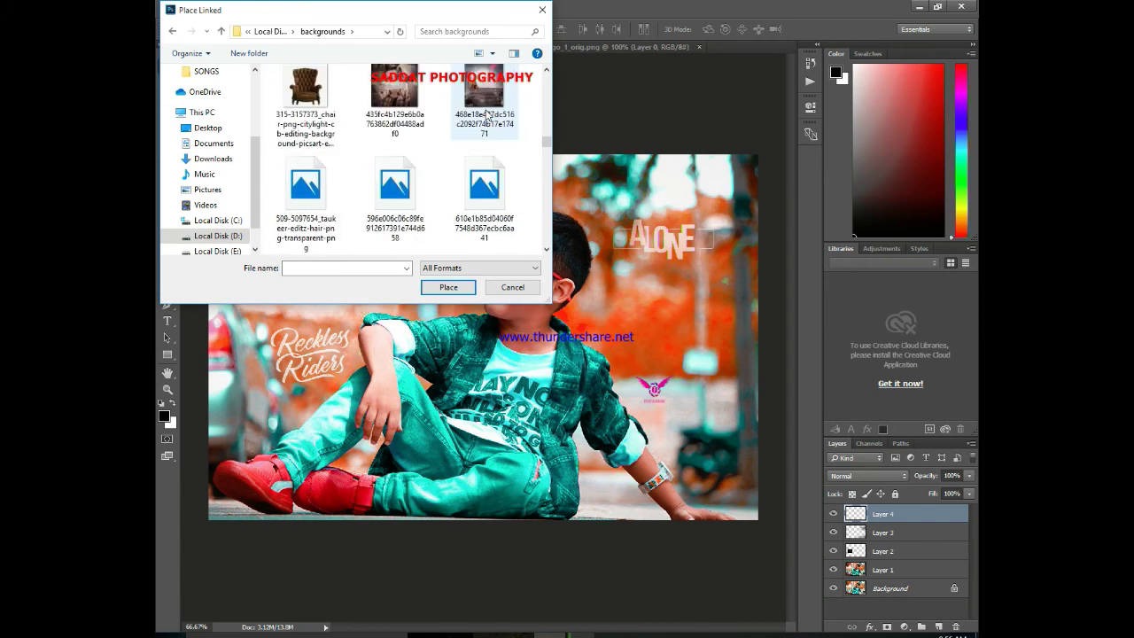
scroll(487, 113, down, 2)
scroll(486, 113, down, 2)
scroll(486, 114, down, 2)
scroll(486, 113, down, 2)
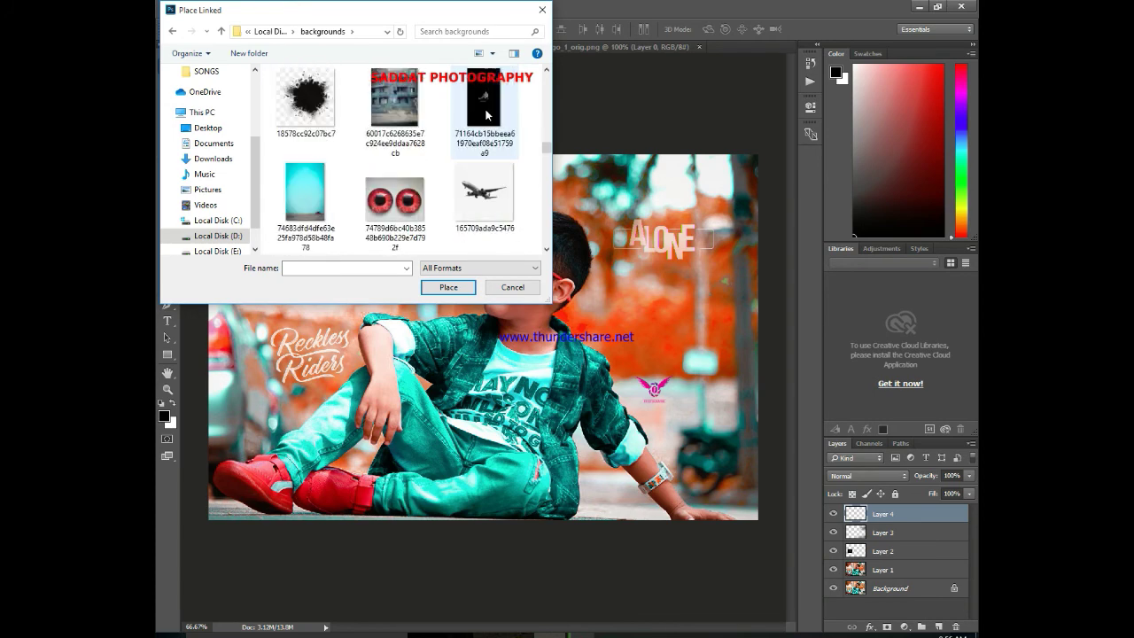
scroll(486, 114, down, 2)
scroll(486, 114, down, 2)
scroll(487, 113, down, 2)
scroll(487, 113, down, 2)
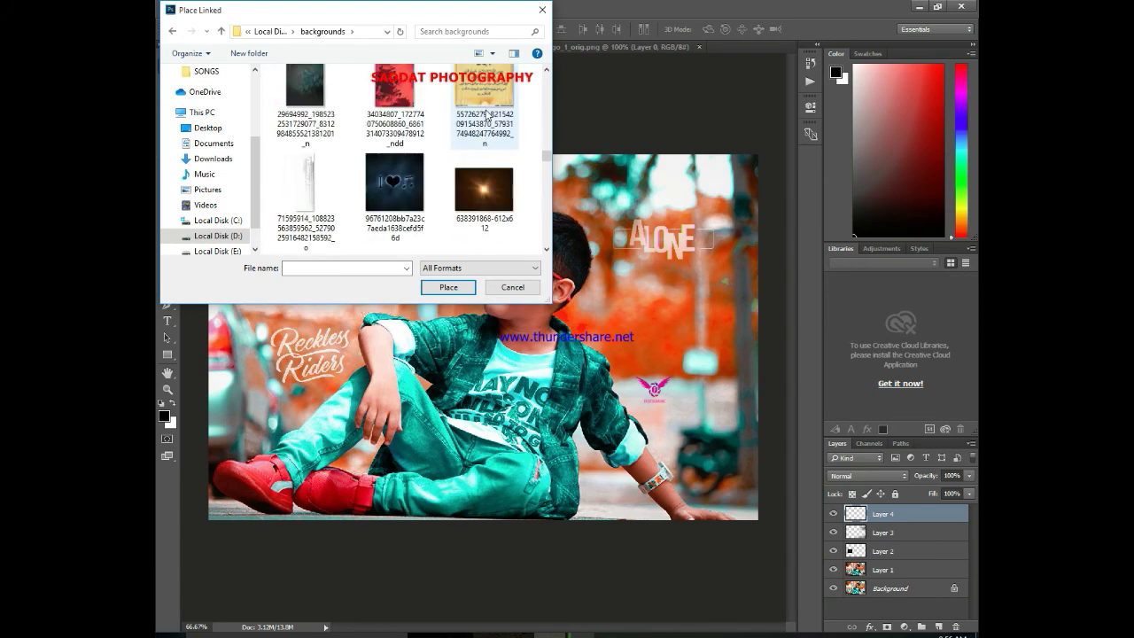
scroll(487, 114, down, 2)
scroll(487, 113, down, 2)
scroll(486, 113, down, 2)
scroll(487, 113, down, 2)
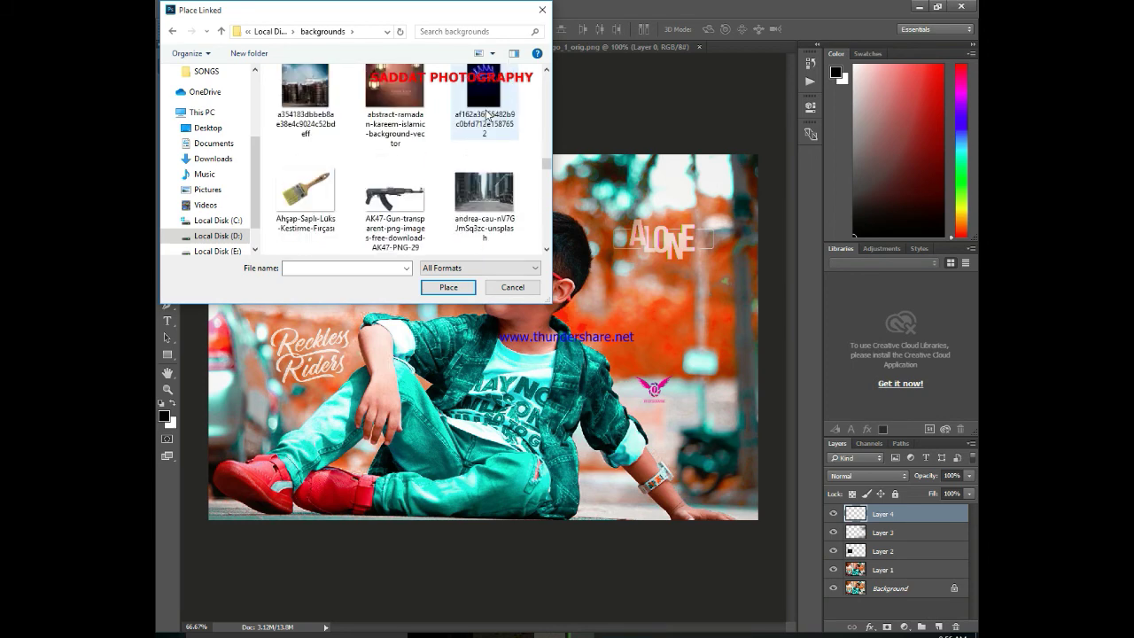
scroll(486, 113, down, 2)
scroll(486, 113, down, 2)
scroll(486, 113, down, 2)
scroll(487, 114, down, 2)
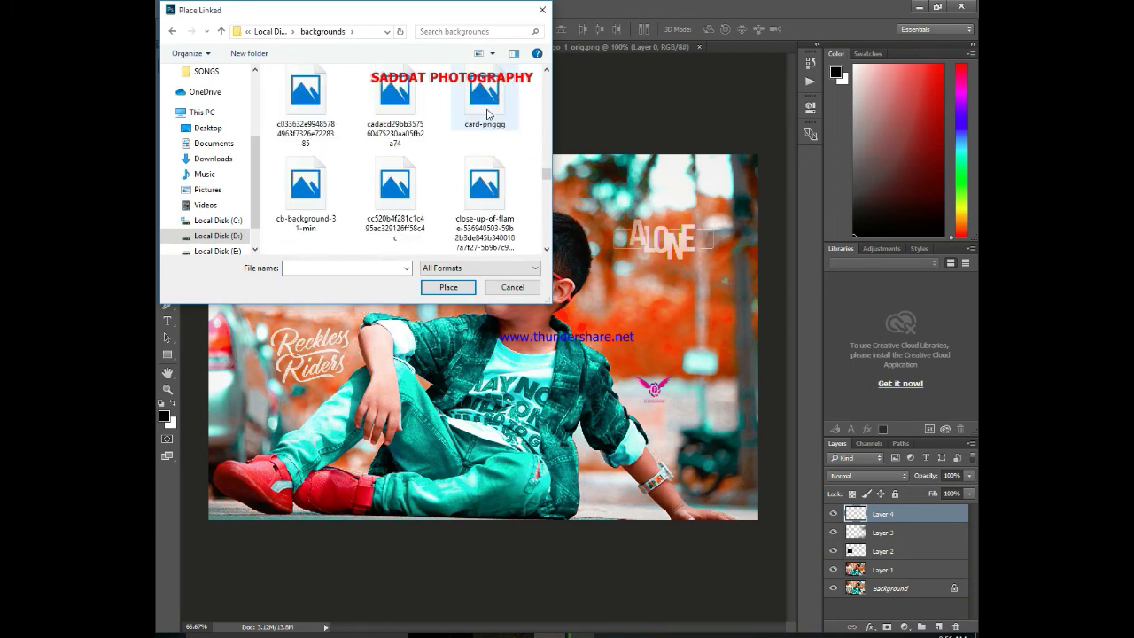
scroll(487, 113, down, 2)
scroll(486, 114, down, 2)
scroll(487, 113, down, 2)
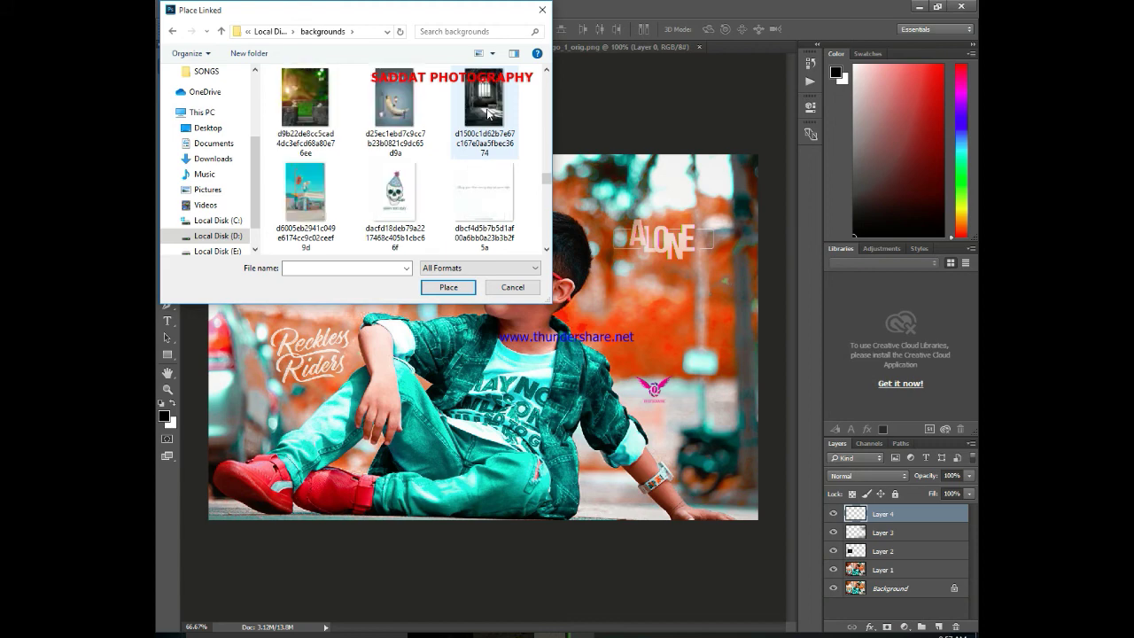
scroll(487, 113, down, 2)
scroll(487, 113, down, 2)
scroll(486, 113, down, 2)
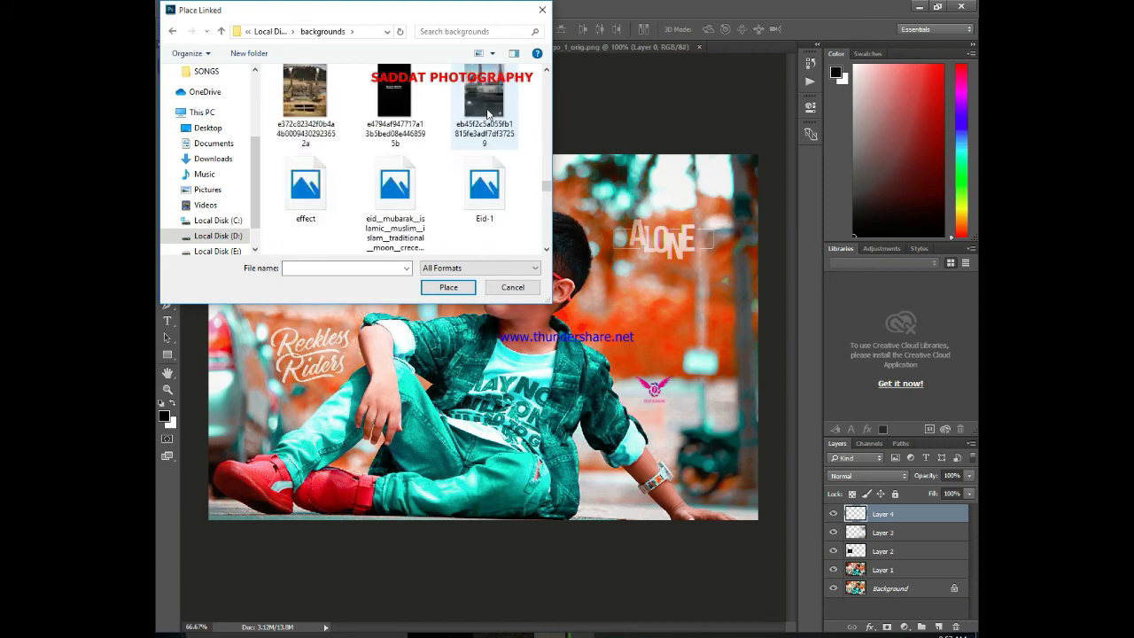
scroll(486, 113, down, 2)
scroll(486, 113, down, 1)
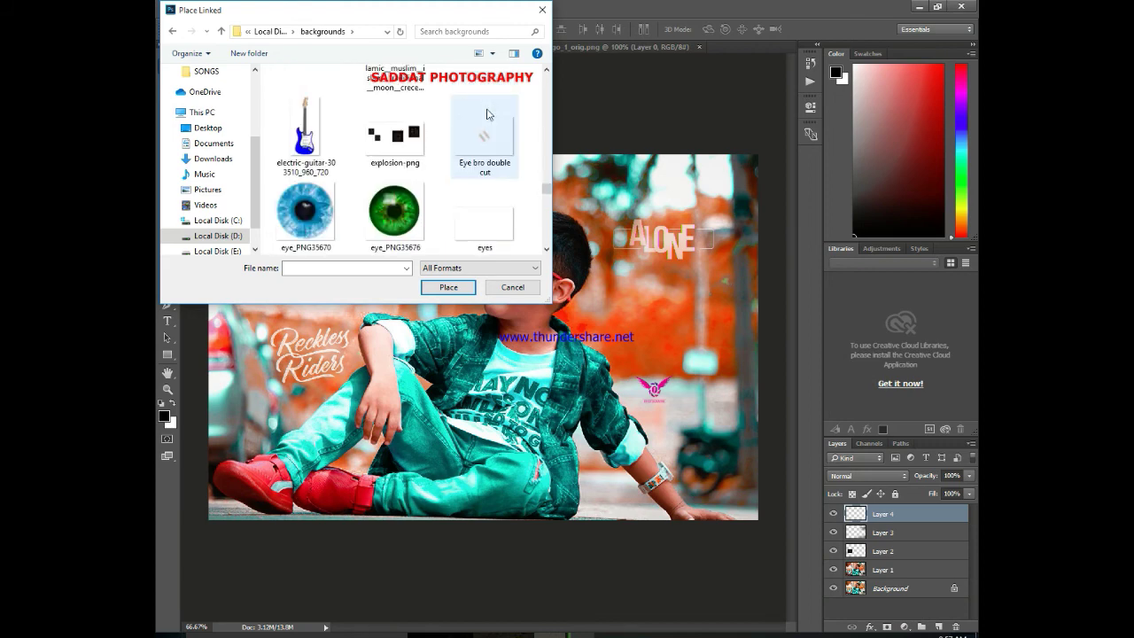
scroll(486, 113, down, 2)
scroll(486, 114, down, 2)
scroll(486, 113, down, 2)
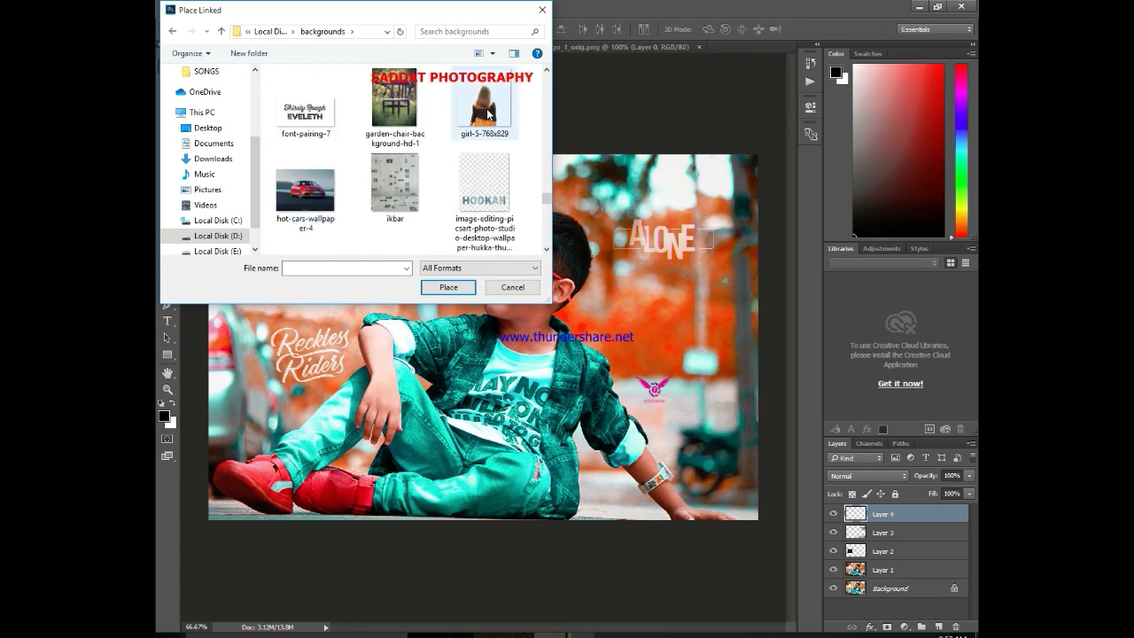
scroll(486, 113, down, 2)
scroll(486, 113, down, 2)
scroll(487, 113, down, 2)
scroll(486, 113, down, 2)
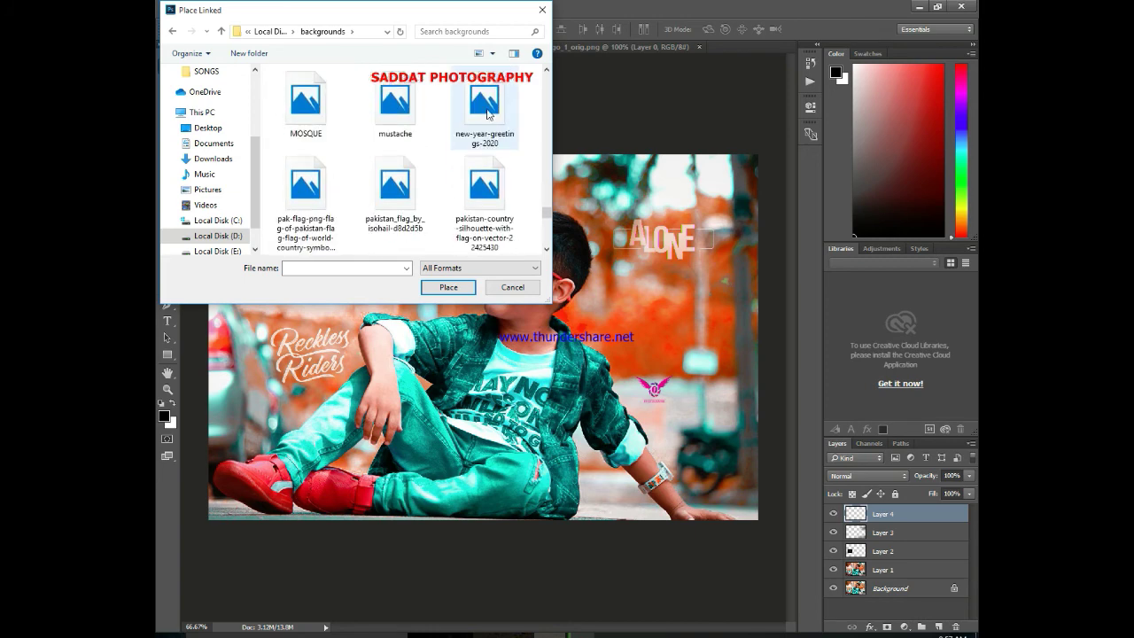
scroll(486, 114, down, 2)
scroll(486, 114, down, 2)
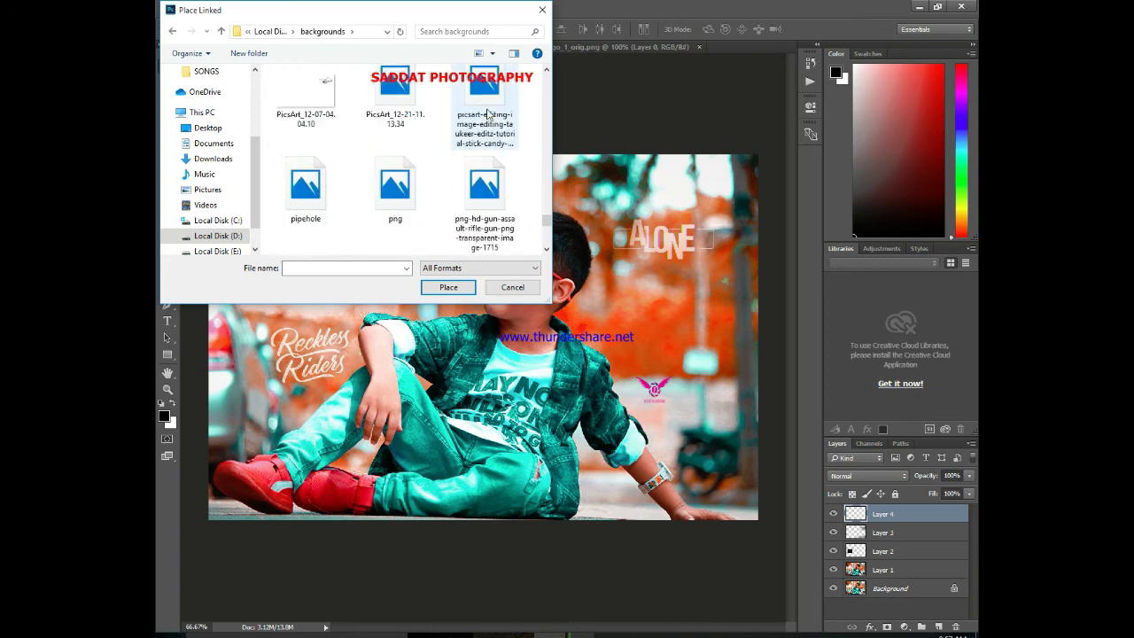
scroll(486, 114, down, 2)
scroll(487, 114, down, 2)
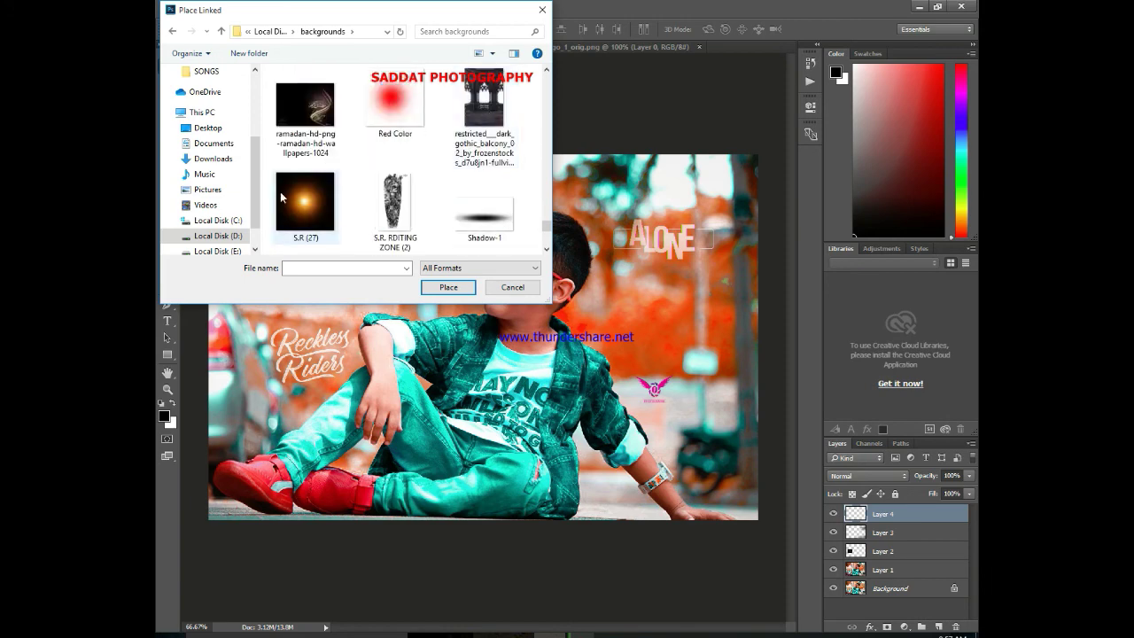
double_click(280, 192)
- Commit the placed S.R (27) glow and set its blend mode to Screen
key(Return)
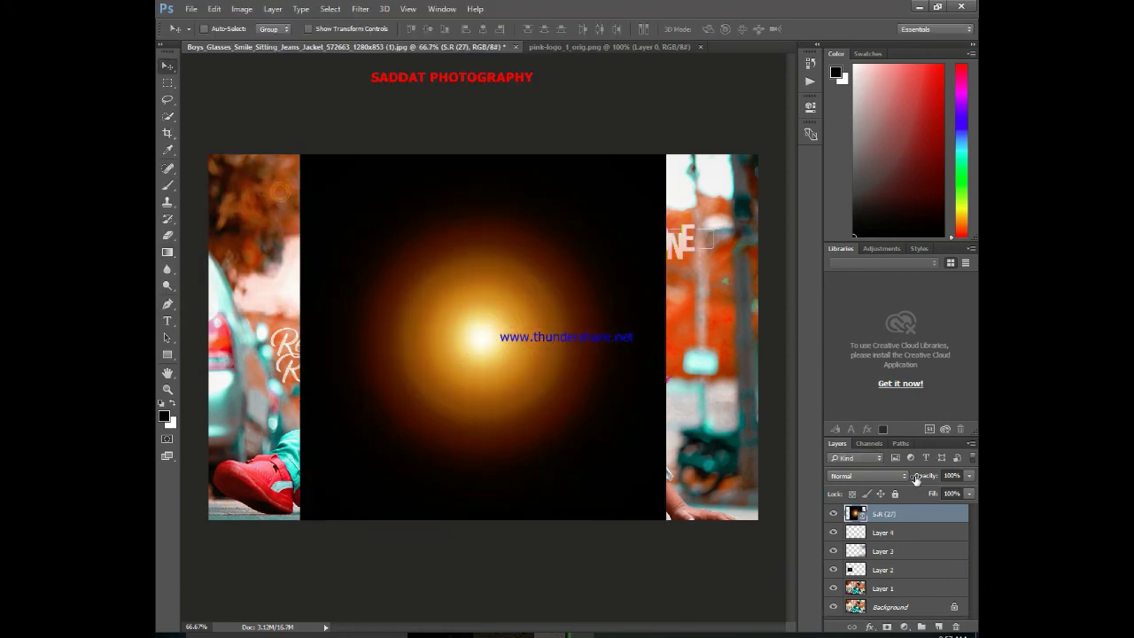
click(912, 478)
click(845, 306)
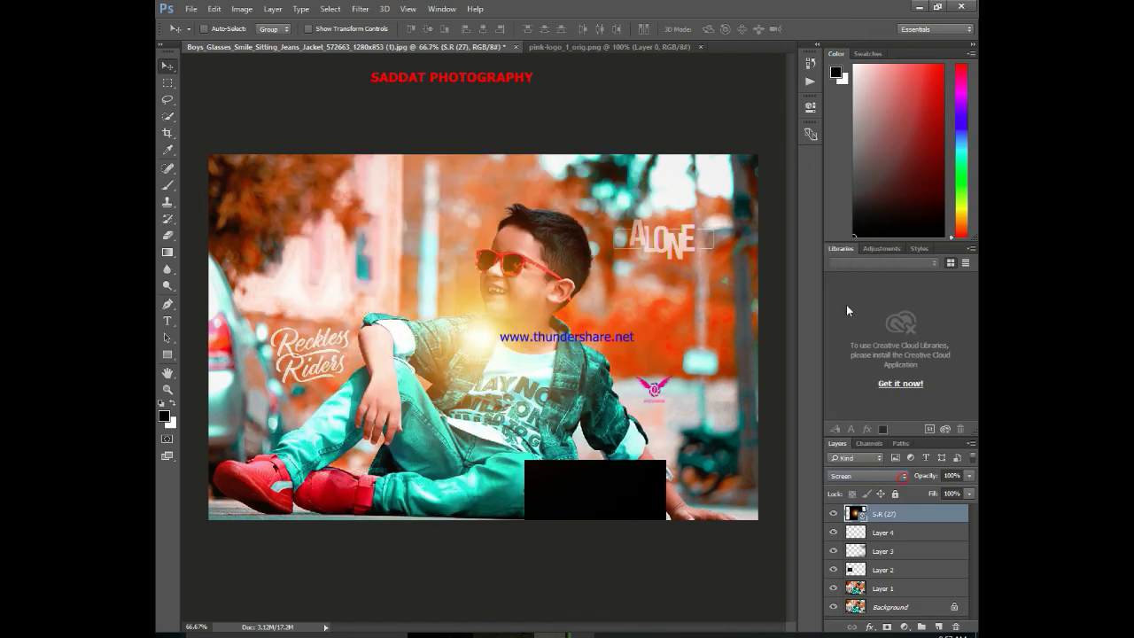
- Resize and move the glow layer so it lights the upper right
key(ctrl+t)
mouse_move(731, 168)
mouse_down()
mouse_move(694, 178)
mouse_move(727, 314)
mouse_move(673, 375)
mouse_move(677, 403)
mouse_up()
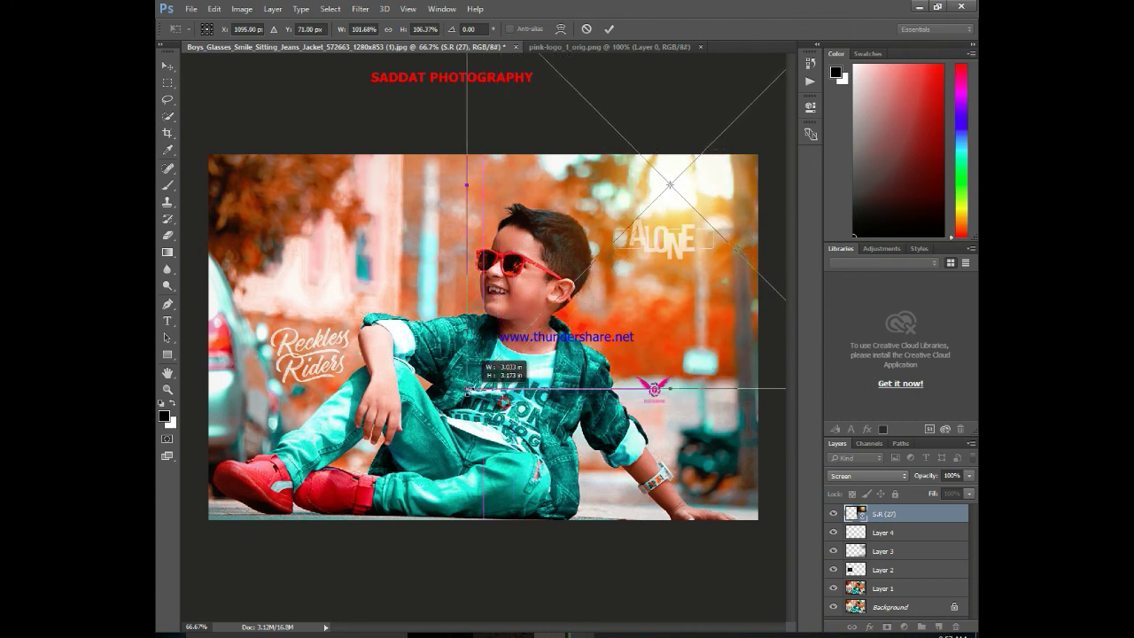
drag(505, 400, 466, 388)
click(610, 29)
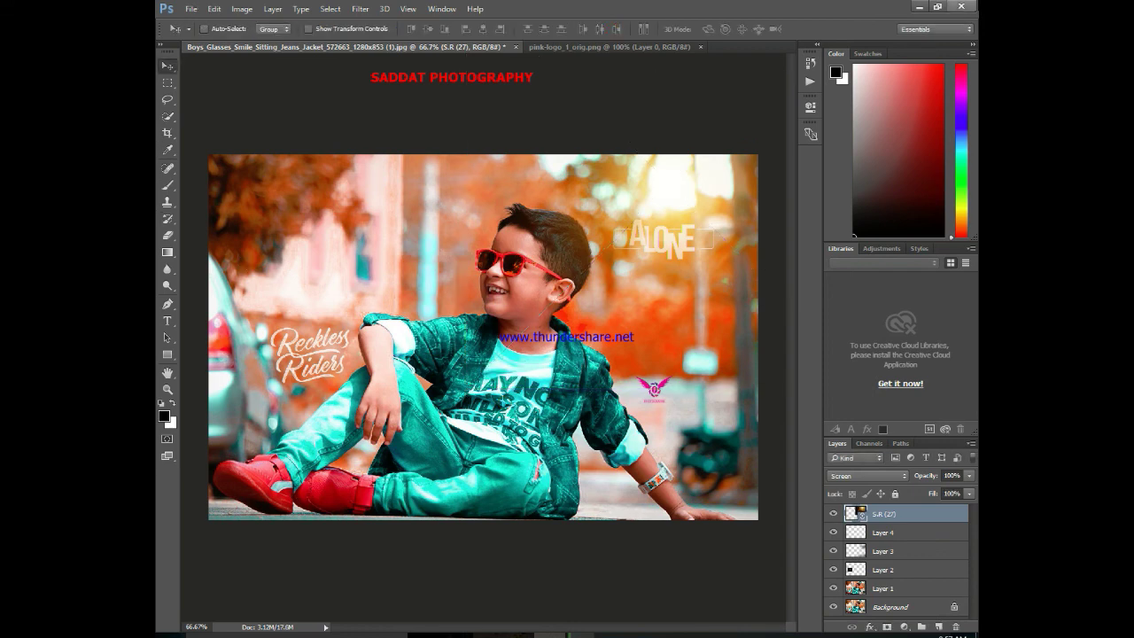
- Merge all visible layers into one Background and raise Camera Raw exposure to +0.40
right_click(892, 537)
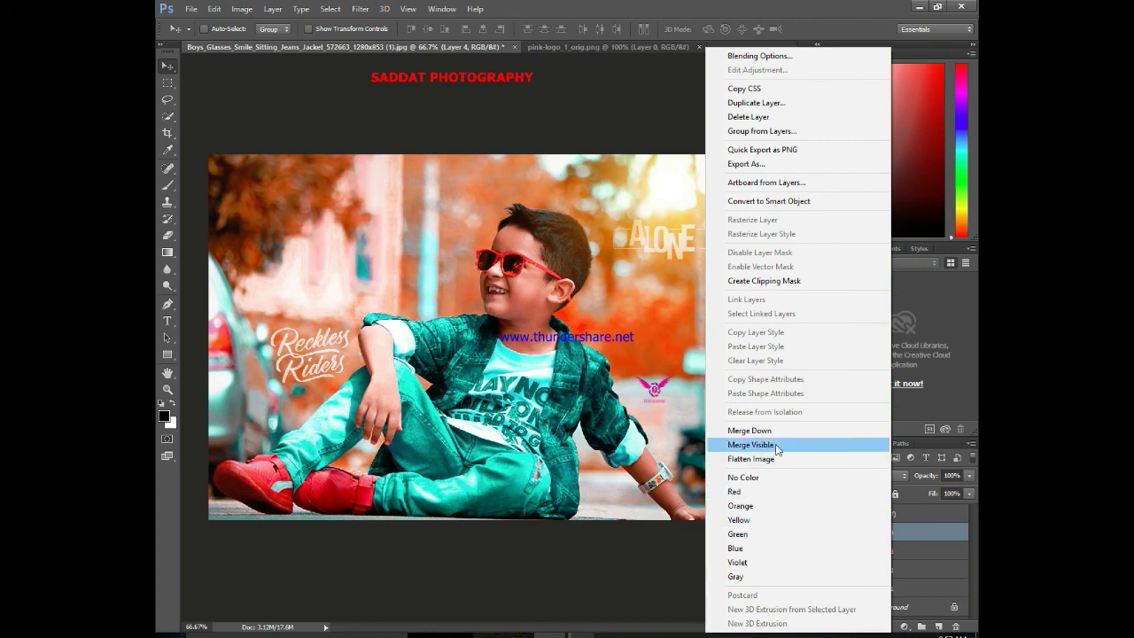
click(788, 444)
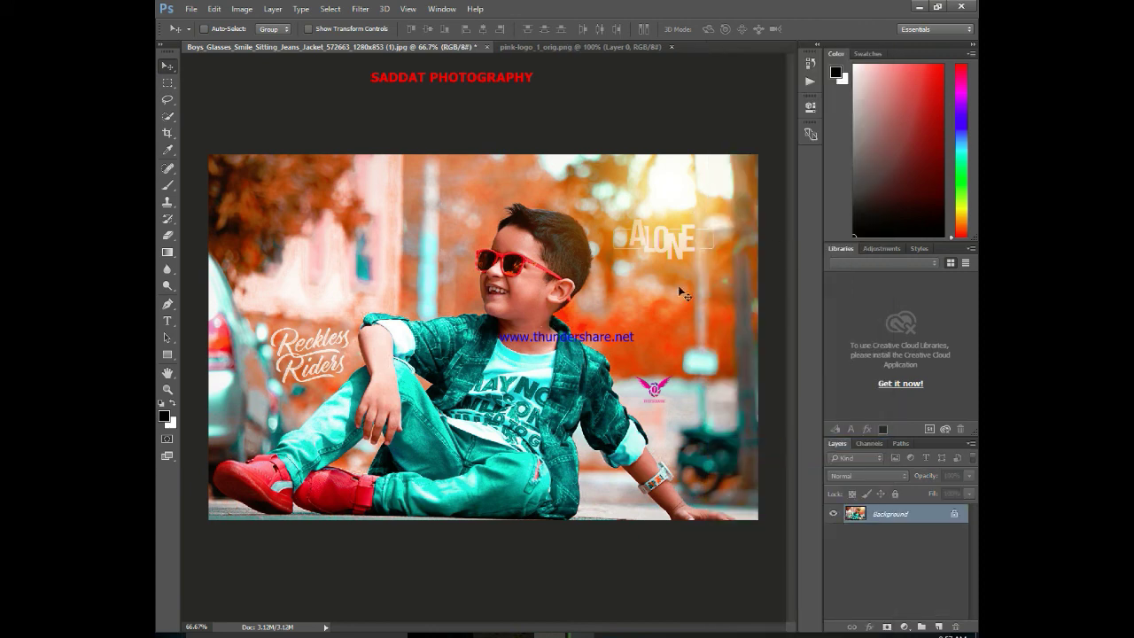
click(360, 9)
click(387, 84)
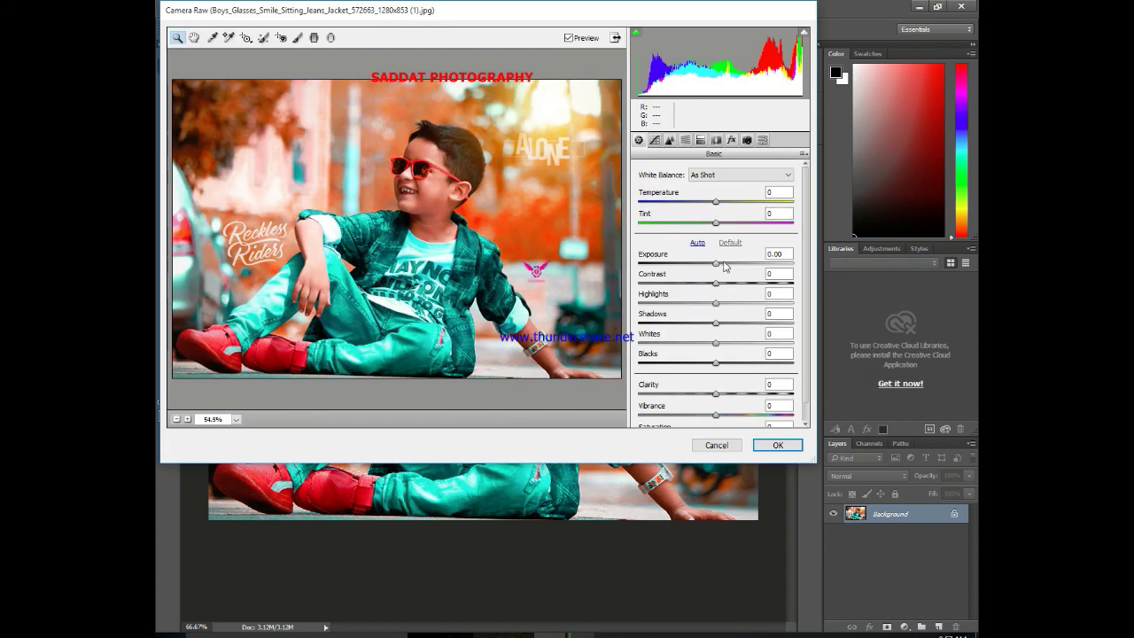
click(721, 263)
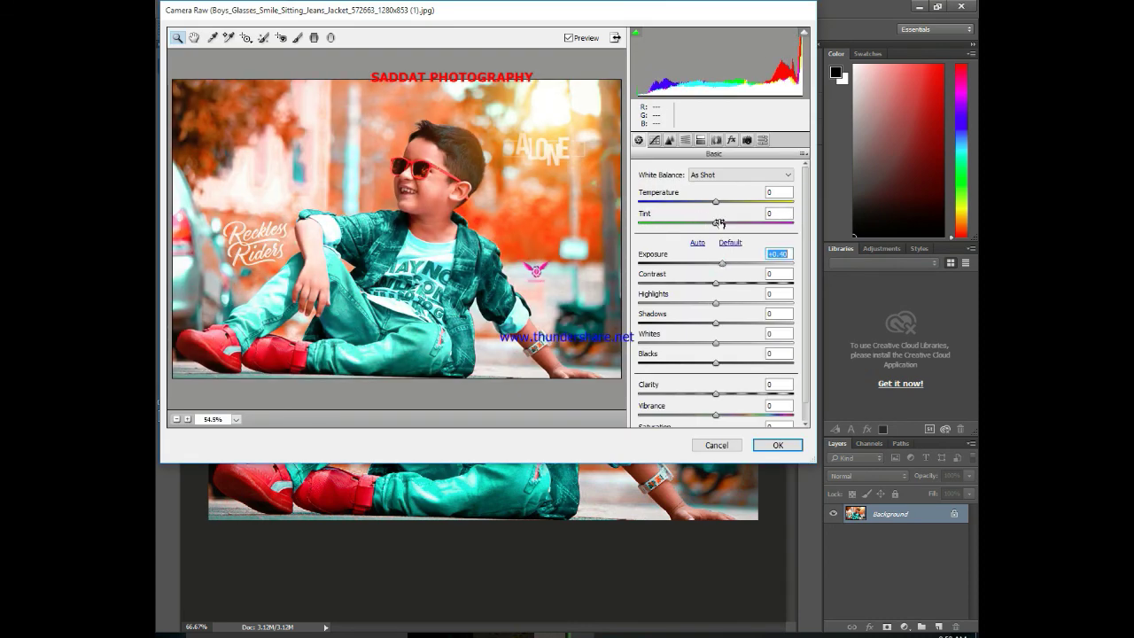
- Brighten Reds +17 and Oranges +16 luminance, apply Camera Raw, and close the logo document
click(688, 140)
click(713, 172)
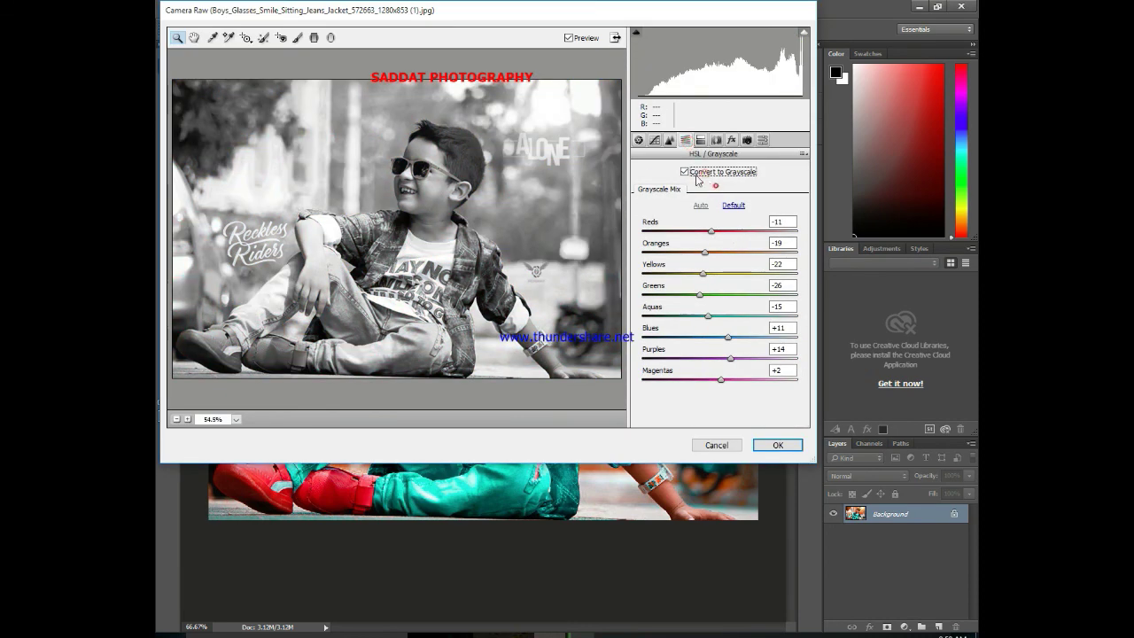
click(685, 171)
click(714, 189)
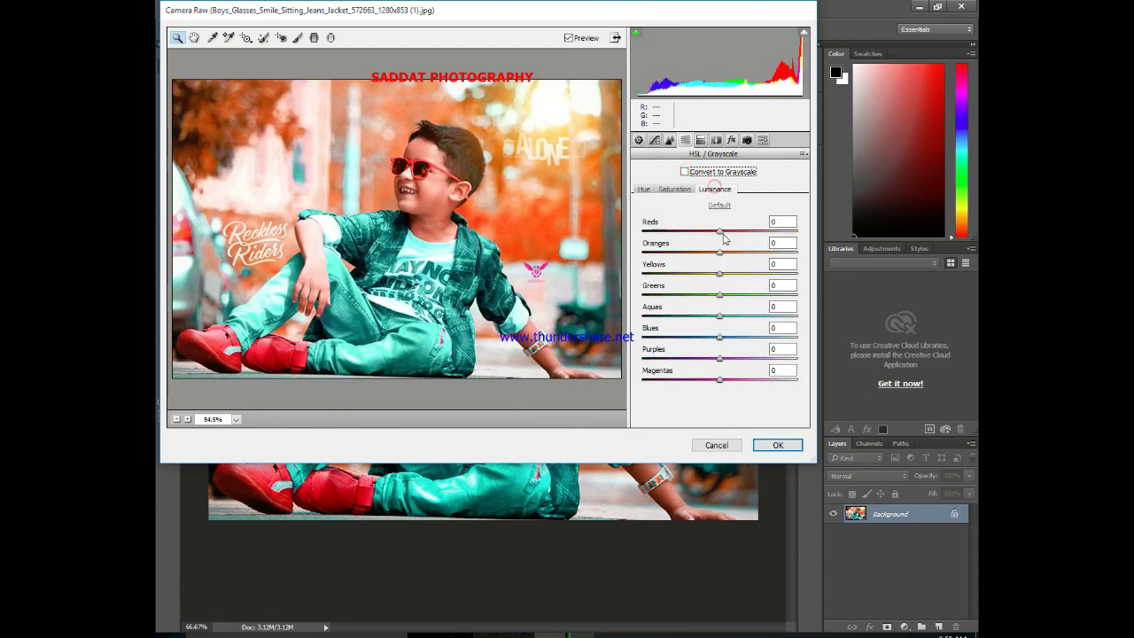
mouse_move(719, 230)
mouse_down()
mouse_move(725, 253)
mouse_move(730, 231)
mouse_up()
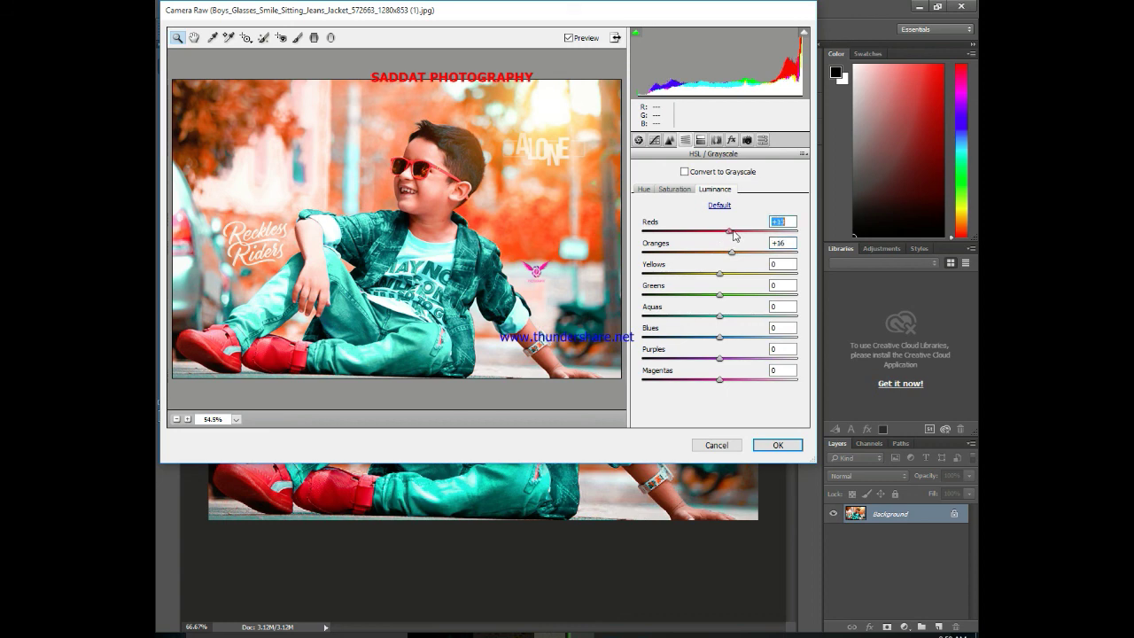
click(778, 445)
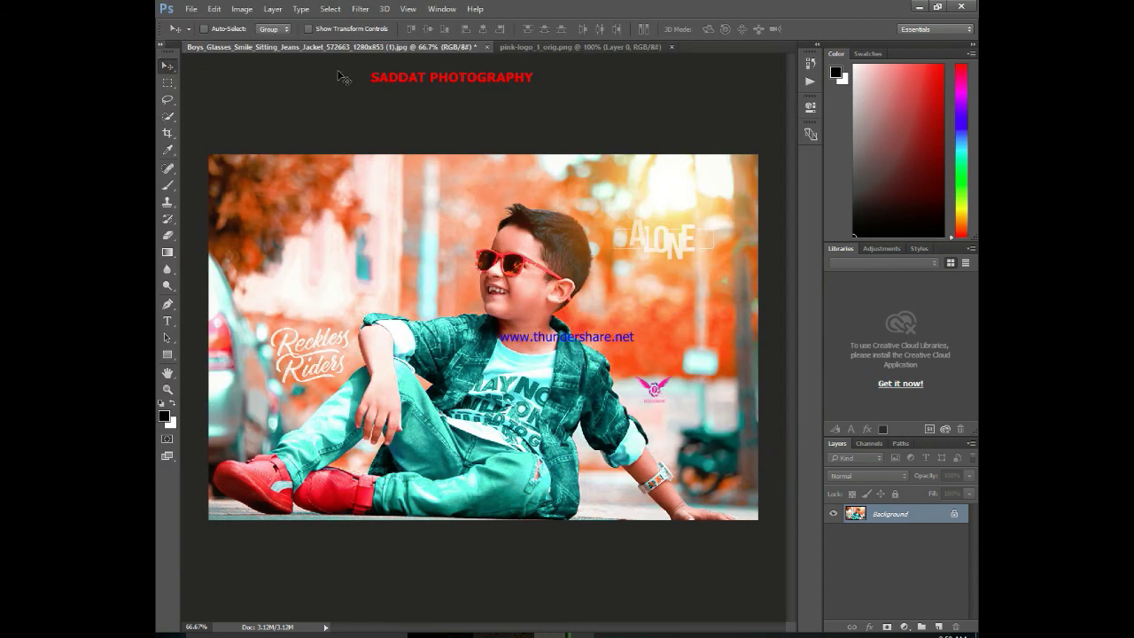
click(673, 46)
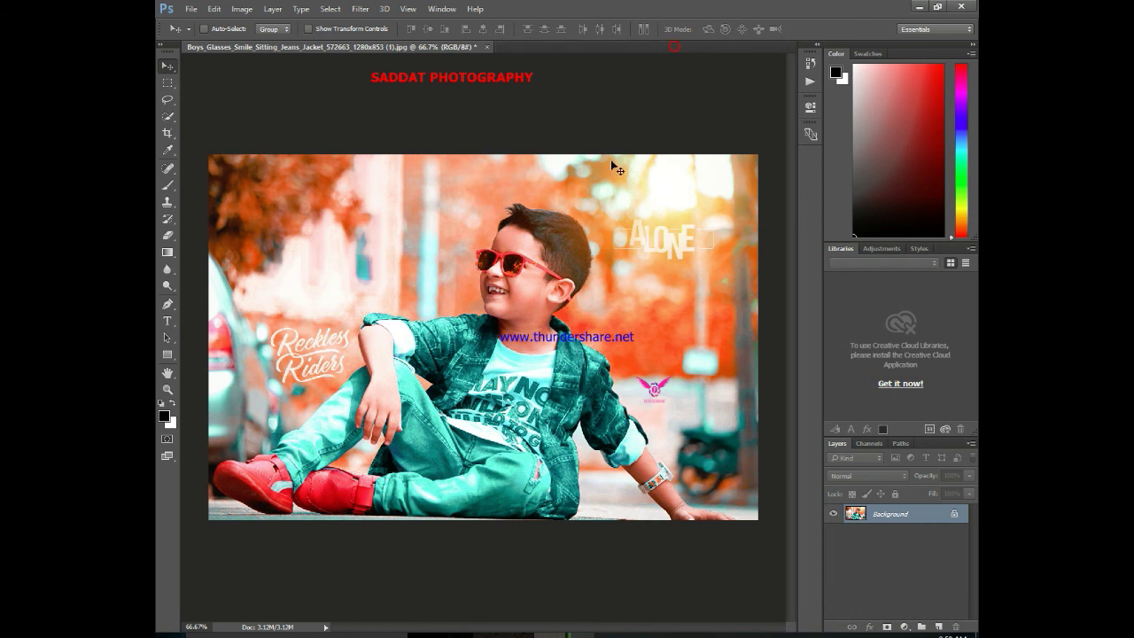